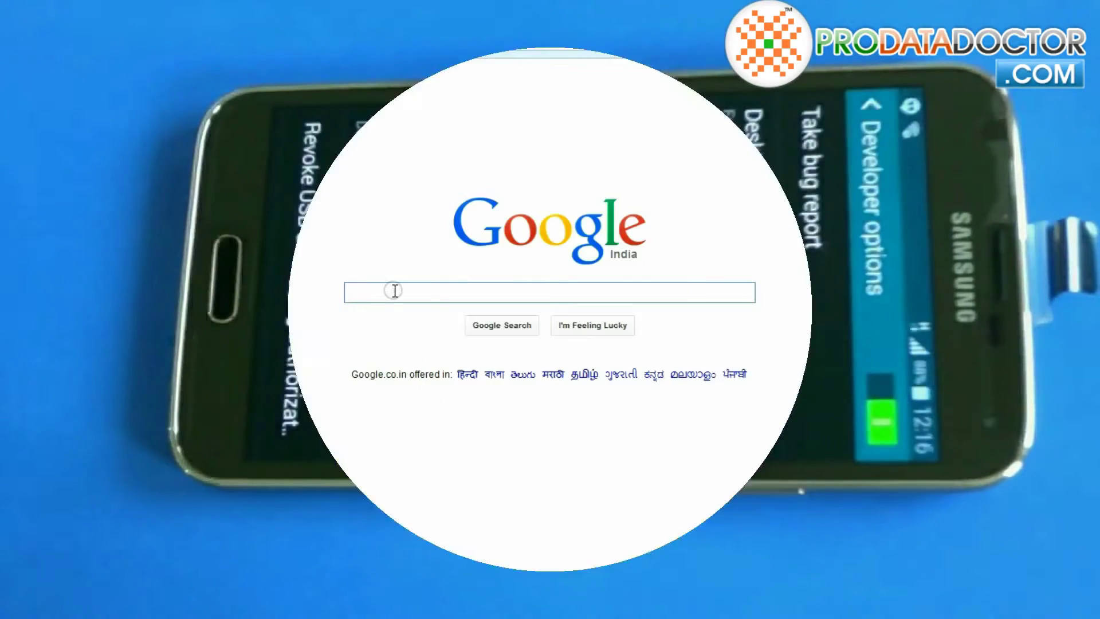
Step: Search Google for 'download kies for samsung' and open the official samsung.com Kies result
{"action": "type", "text": "Down"}
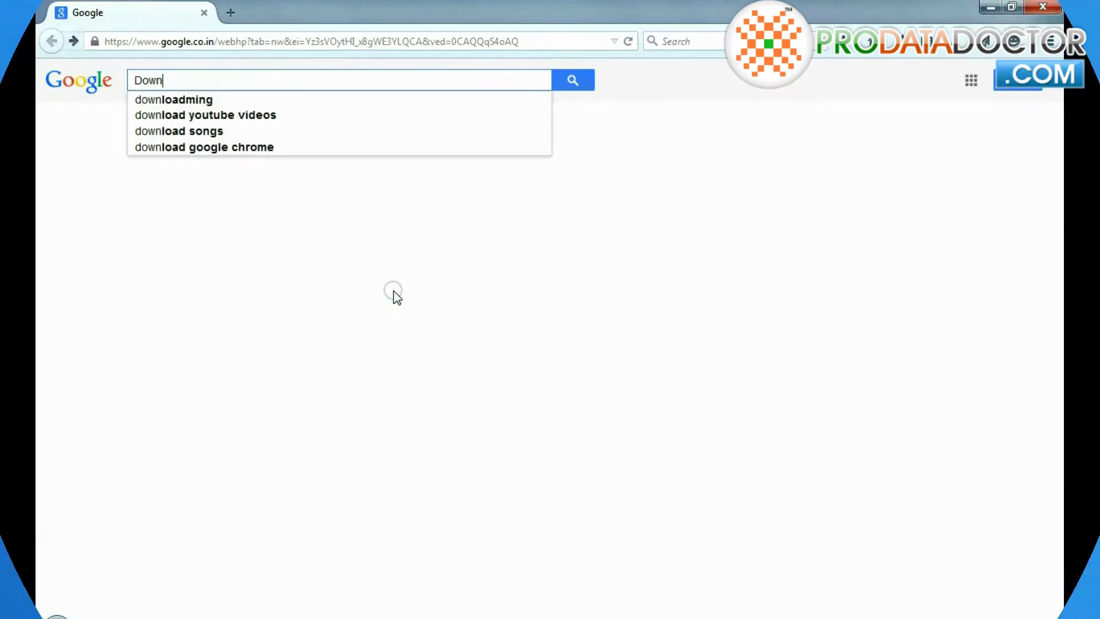
{"action": "type", "text": "load kies"}
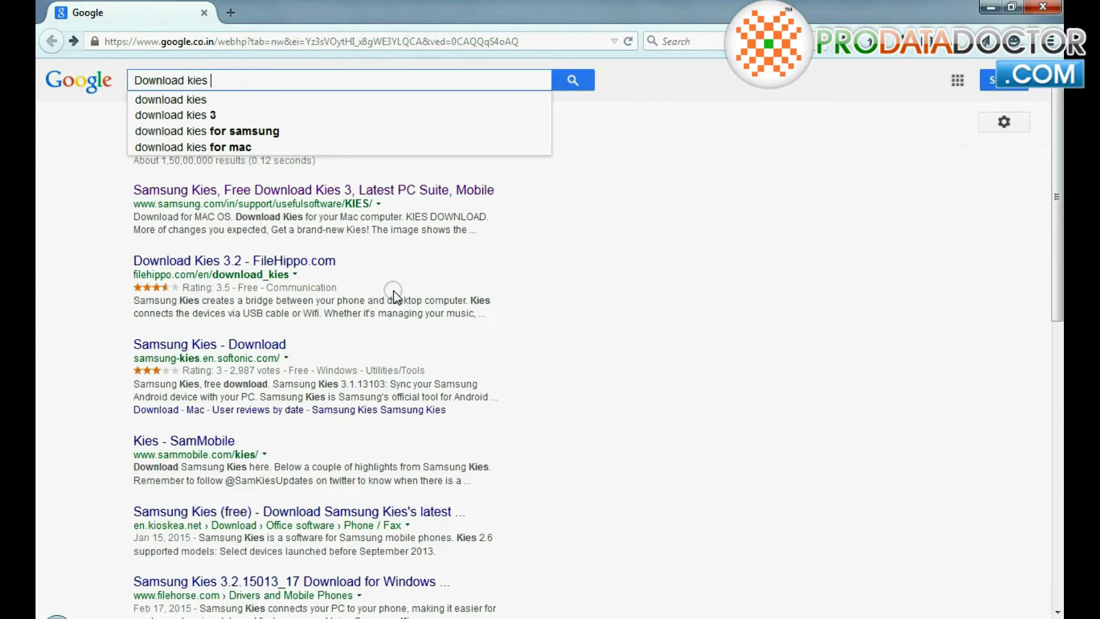
{"action": "key", "text": "Down"}
{"action": "key", "text": "Down"}
{"action": "key", "text": "Down"}
{"action": "key", "text": "Return"}
{"action": "left_click", "coordinate": [269, 194]}
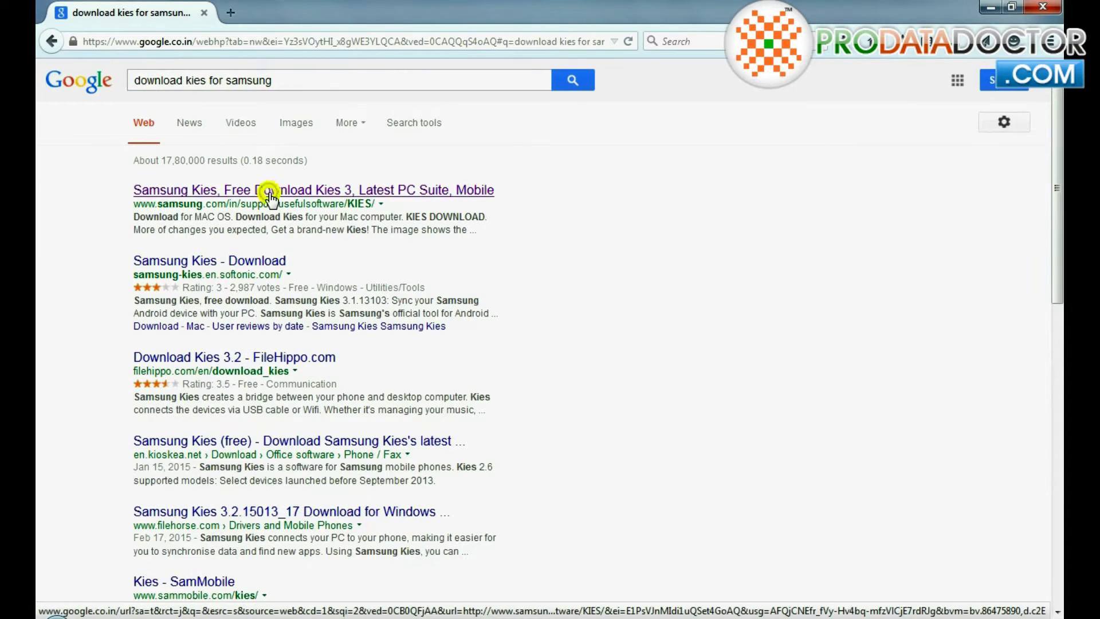
Step: Scroll to Download for Windows and highlight the models supported by Kies and Kies3
{"action": "scroll", "coordinate": [235, 387], "scroll_direction": "down", "scroll_amount": 8}
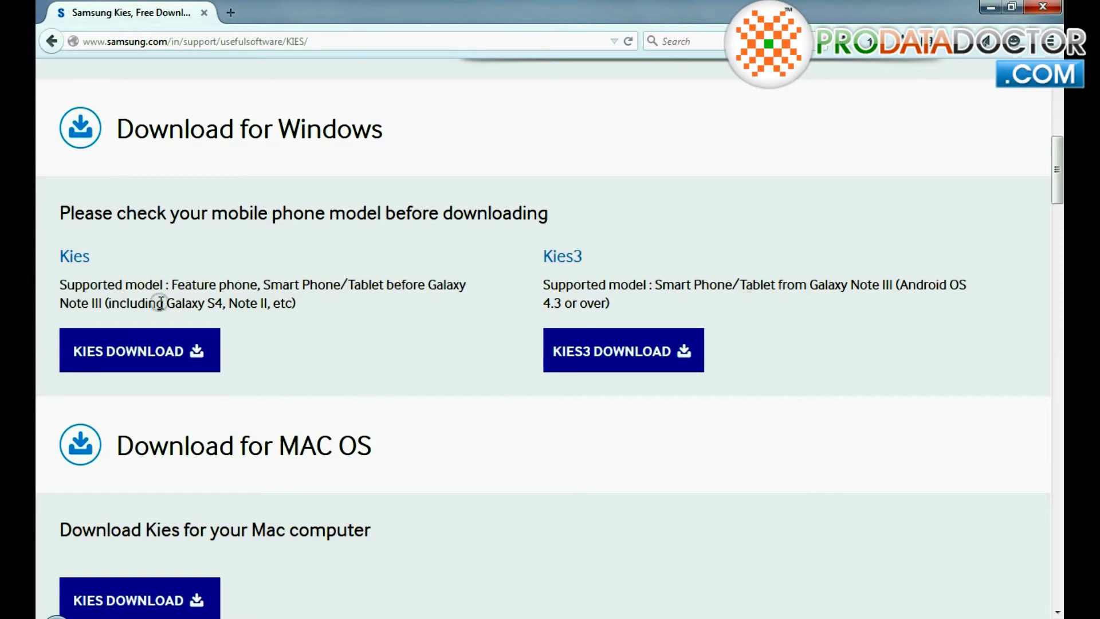
{"action": "left_click_drag", "start_coordinate": [389, 285], "coordinate": [400, 305]}
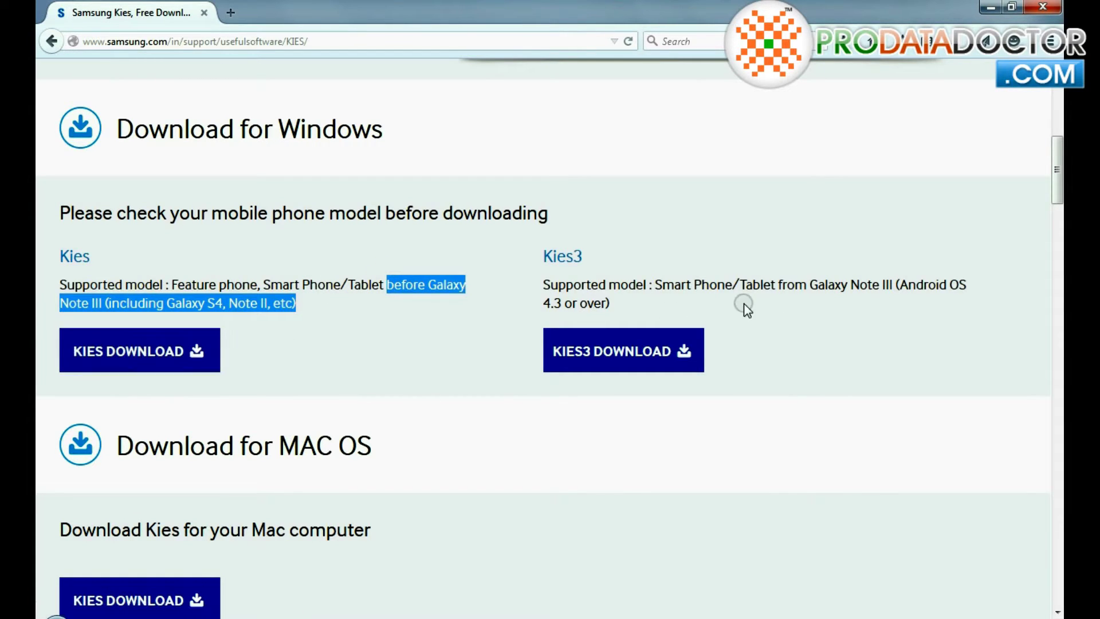
{"action": "left_click_drag", "start_coordinate": [658, 285], "coordinate": [686, 309]}
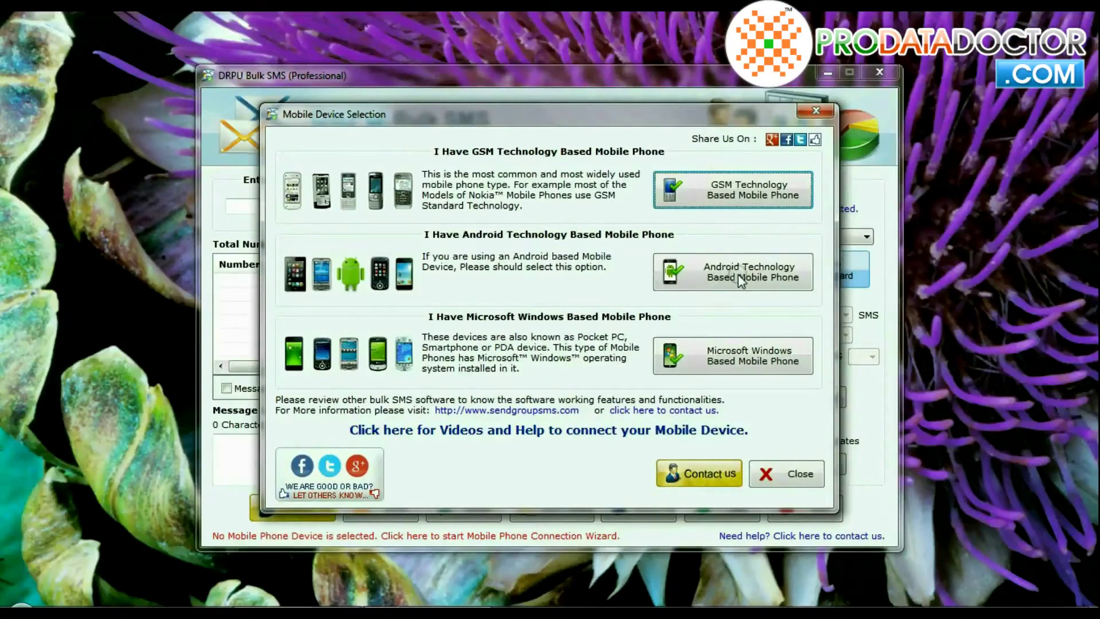
Step: Choose Android phone as the device type and use the detected SAMSUNG SM-G900H for sending
{"action": "left_click", "coordinate": [739, 274]}
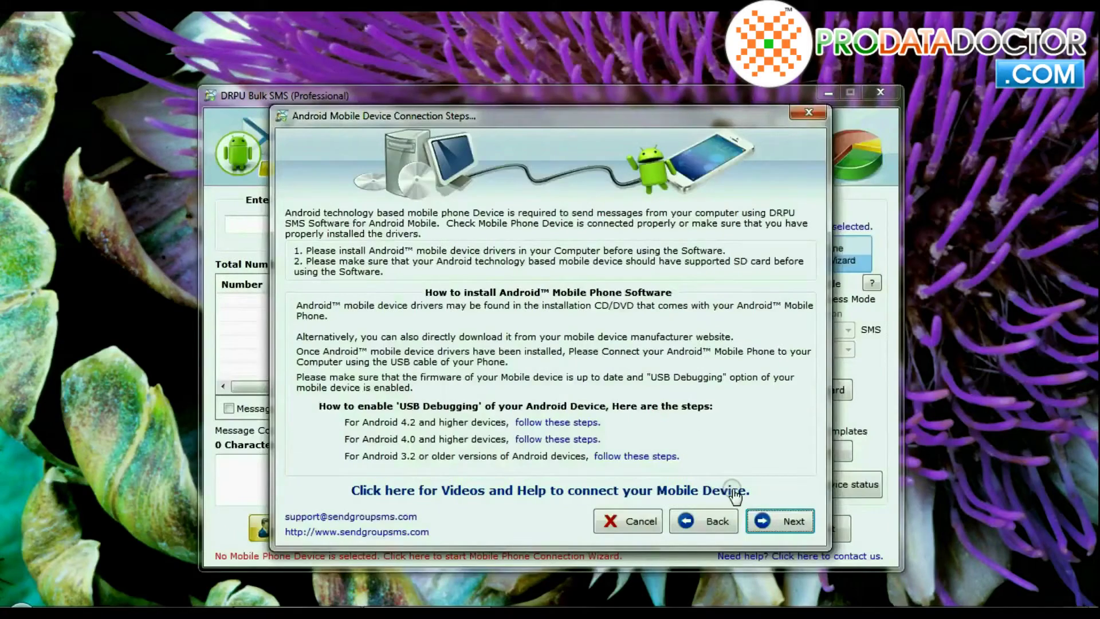
{"action": "left_click", "coordinate": [793, 530]}
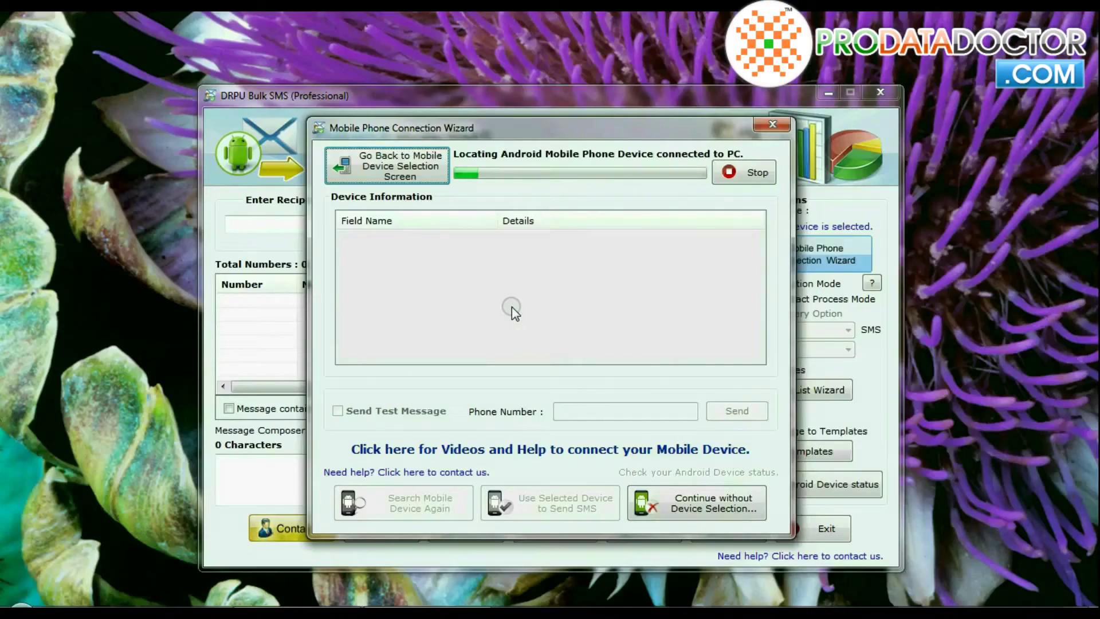
{"action": "left_click", "coordinate": [694, 400]}
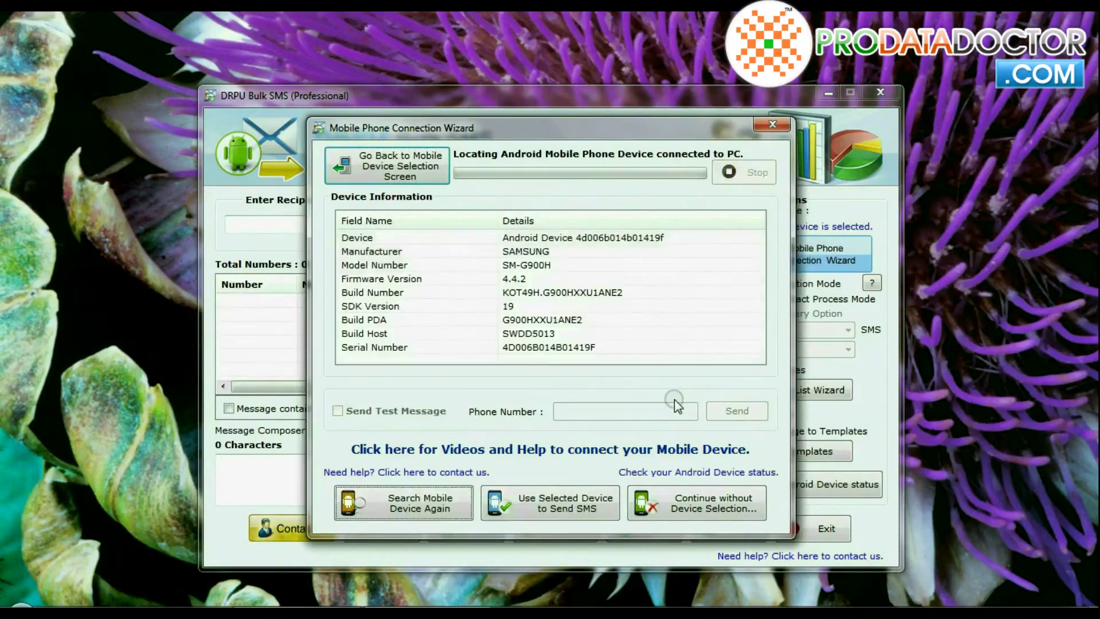
{"action": "left_click", "coordinate": [551, 499]}
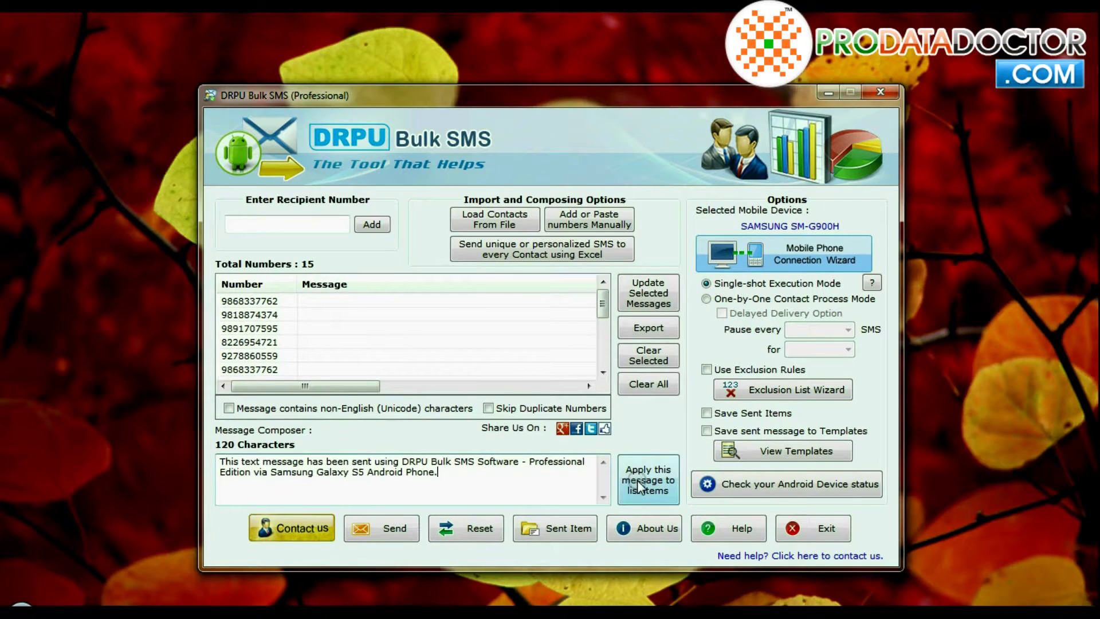
Step: Apply the composed test message to the recipient list items, confirming the replacement
{"action": "left_click", "coordinate": [637, 480]}
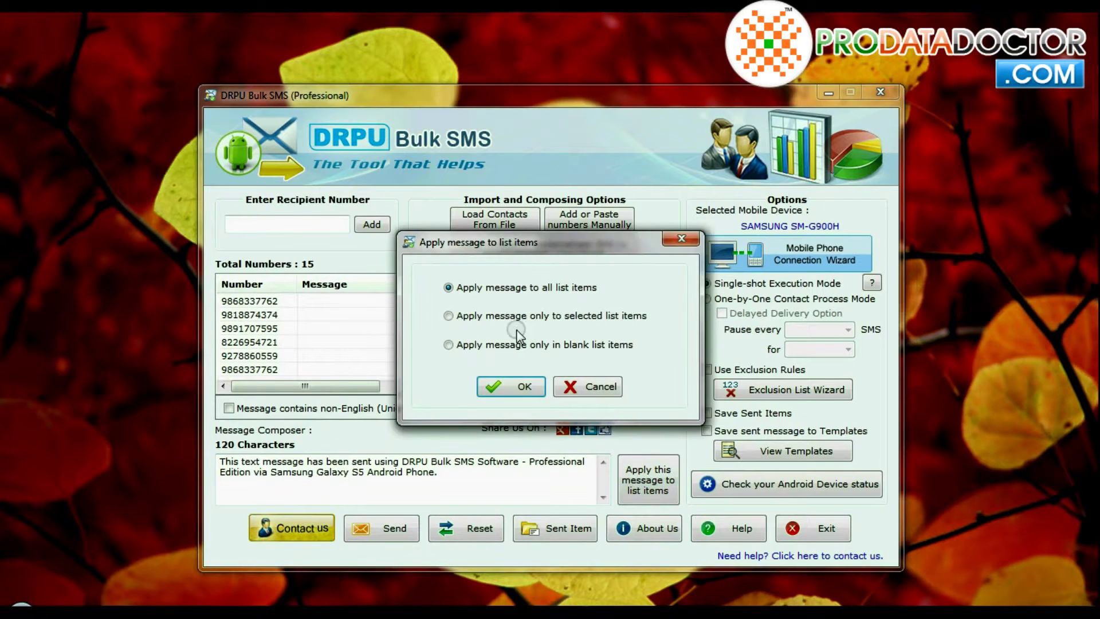
{"action": "left_click", "coordinate": [456, 316]}
{"action": "left_click", "coordinate": [502, 387]}
{"action": "left_click", "coordinate": [599, 383]}
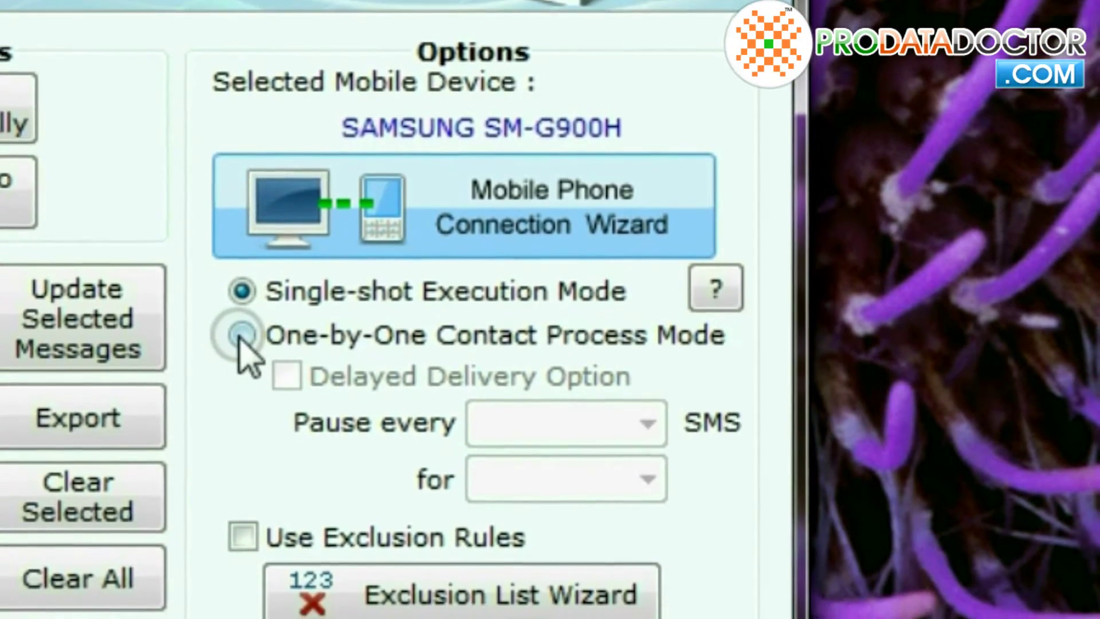
Step: Select One-by-One Contact Process Mode with delayed delivery pausing 2 minutes every 15 SMS
{"action": "left_click", "coordinate": [240, 336]}
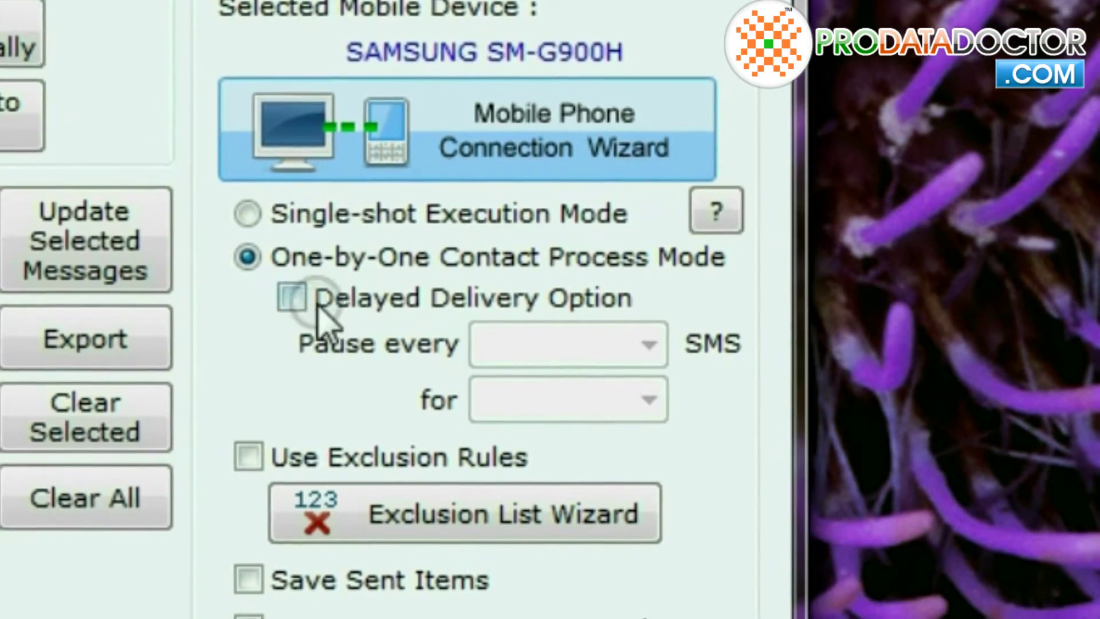
{"action": "left_click", "coordinate": [289, 331]}
{"action": "left_click", "coordinate": [607, 334]}
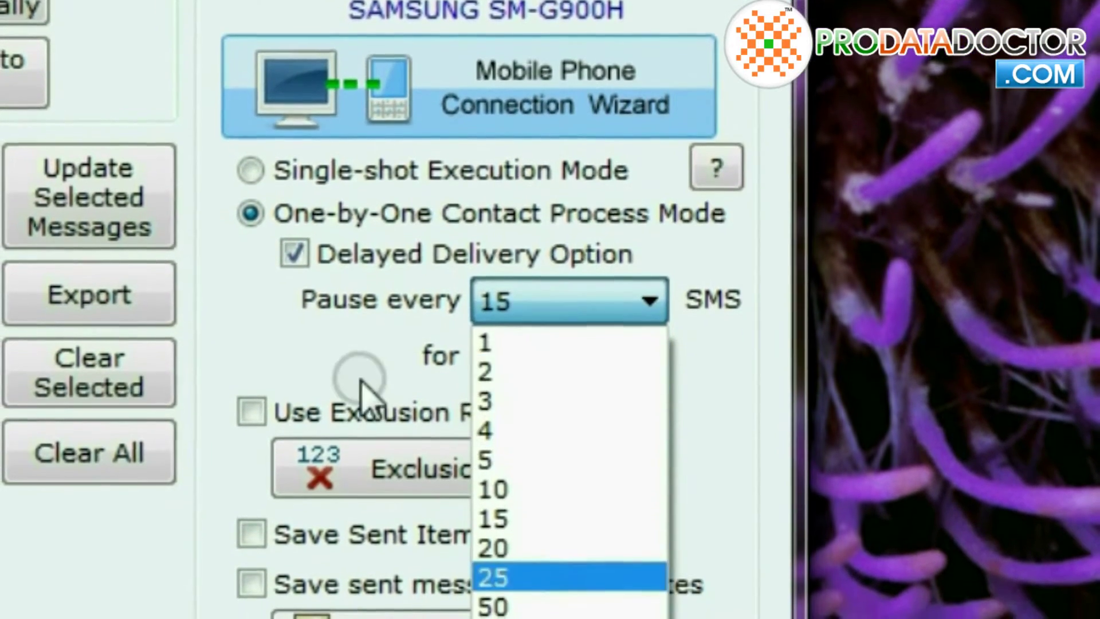
{"action": "left_click", "coordinate": [587, 388]}
{"action": "scroll", "coordinate": [596, 378], "scroll_direction": "up", "scroll_amount": 5}
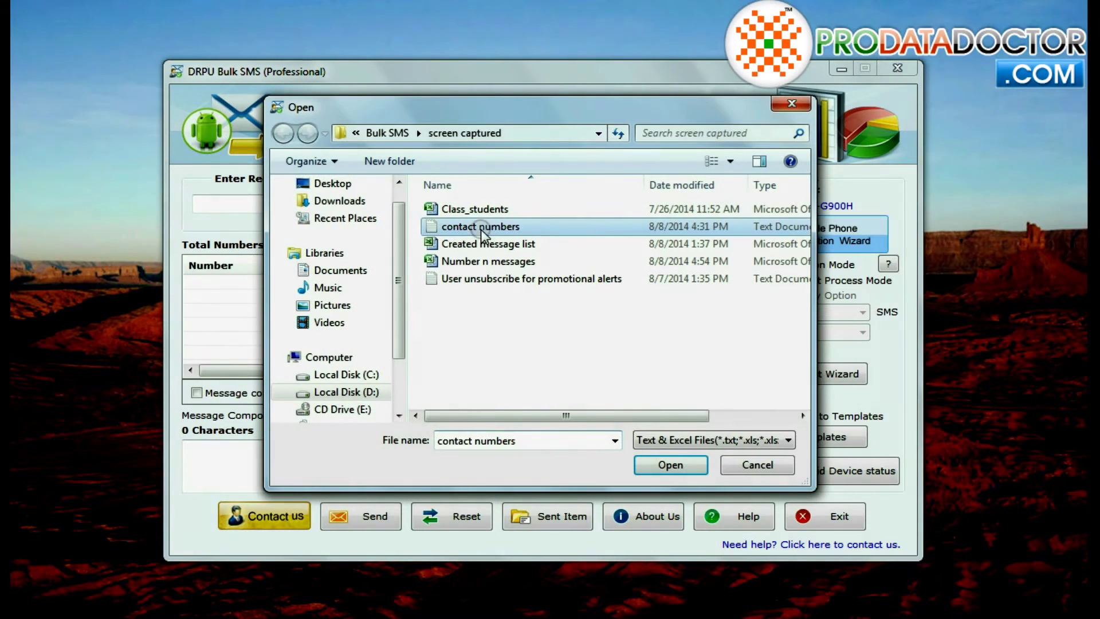
Step: Load contacts from the 'contact numbers' file, clearing the existing list first
{"action": "left_click", "coordinate": [636, 441]}
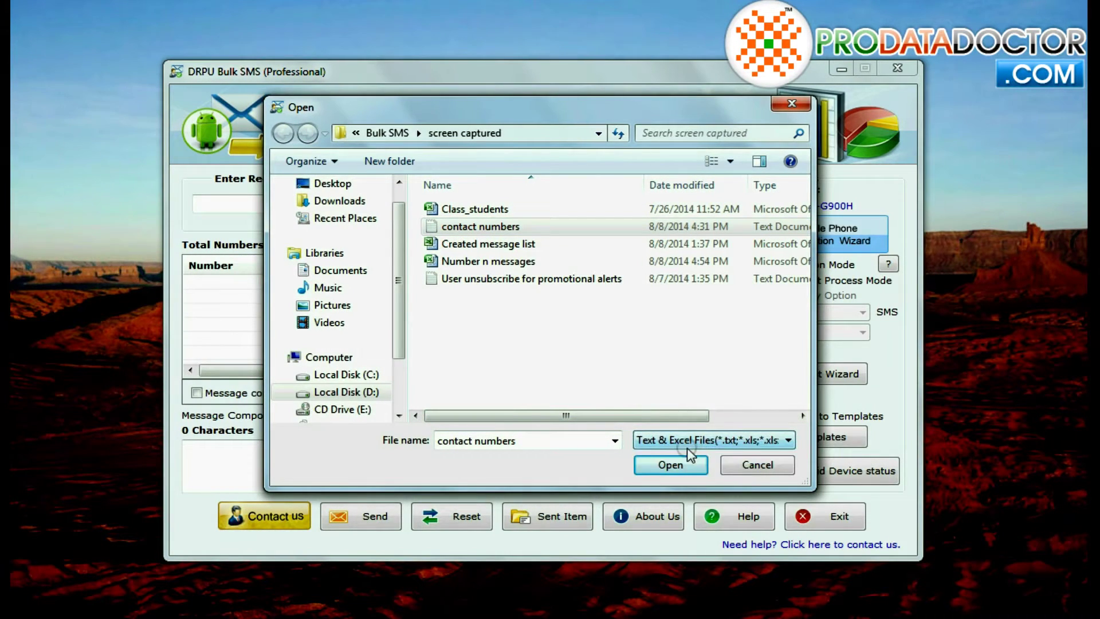
{"action": "left_click", "coordinate": [670, 465]}
{"action": "left_click", "coordinate": [576, 201]}
Step: Manually add one typed phone number plus the 15 numbers pasted from Notepad
{"action": "left_click", "coordinate": [491, 373]}
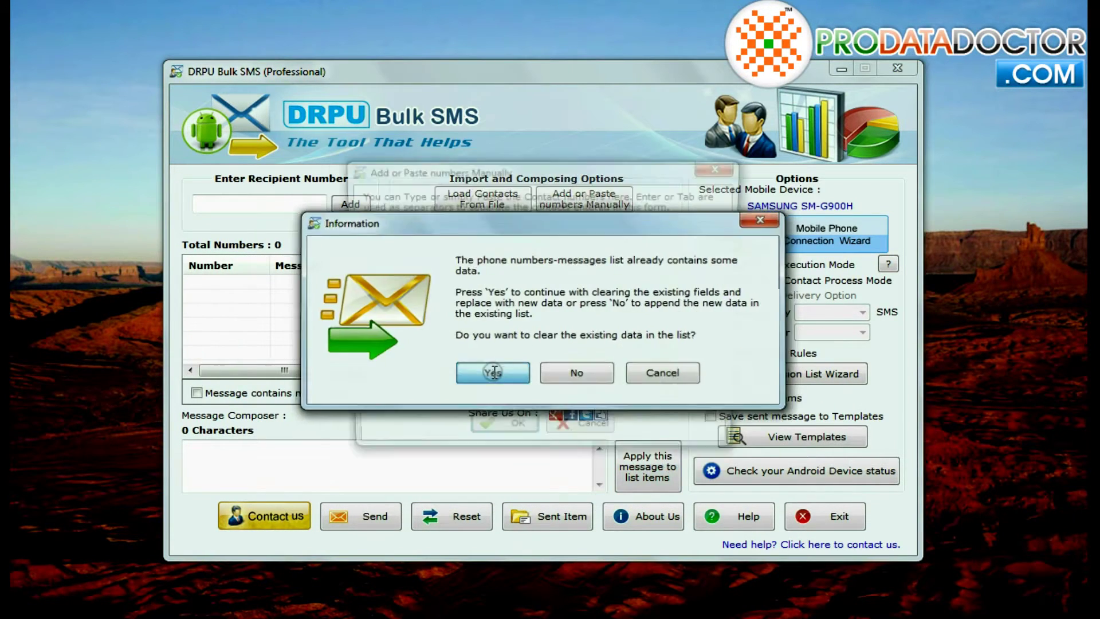
{"action": "key", "text": "Return"}
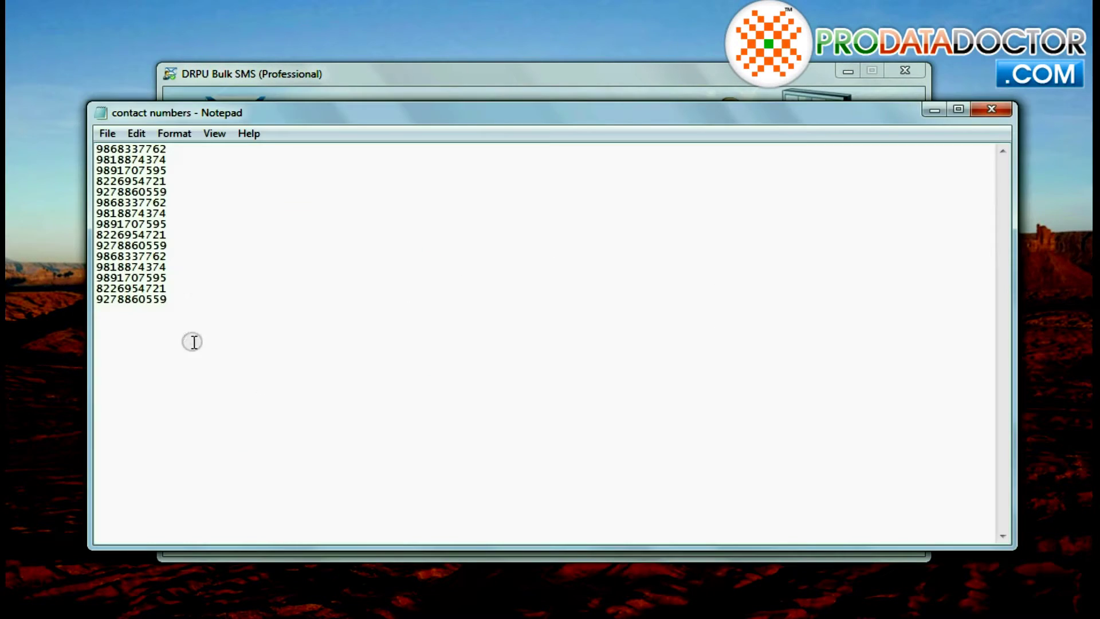
{"action": "left_click_drag", "start_coordinate": [91, 267], "coordinate": [86, 154]}
{"action": "key", "text": "ctrl+c"}
{"action": "left_click", "coordinate": [935, 110]}
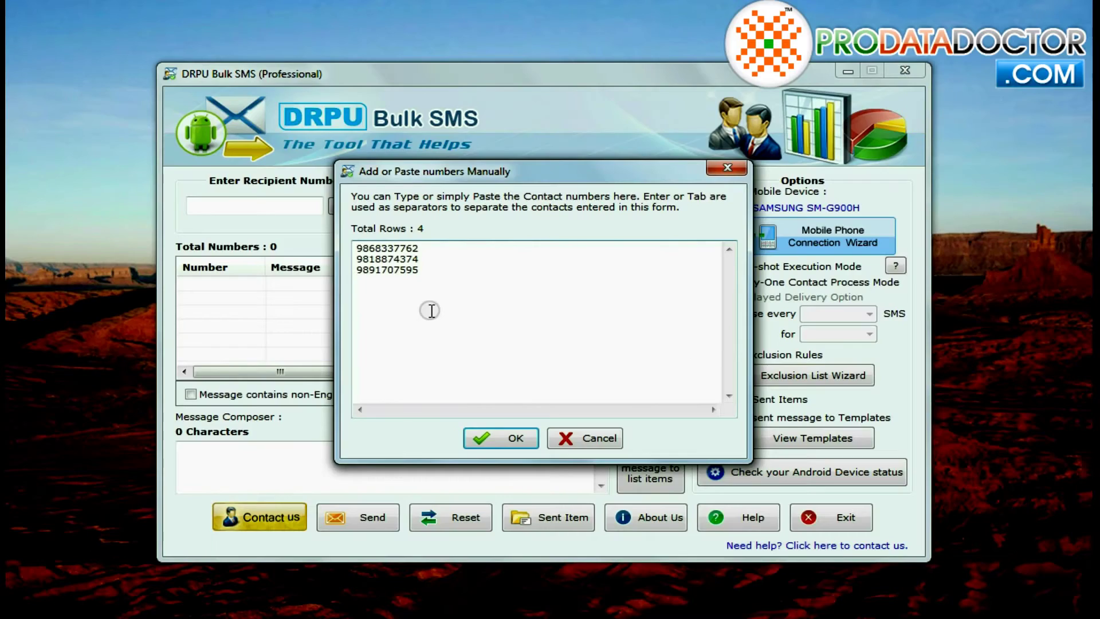
{"action": "key", "text": "ctrl+v"}
{"action": "left_click", "coordinate": [519, 439]}
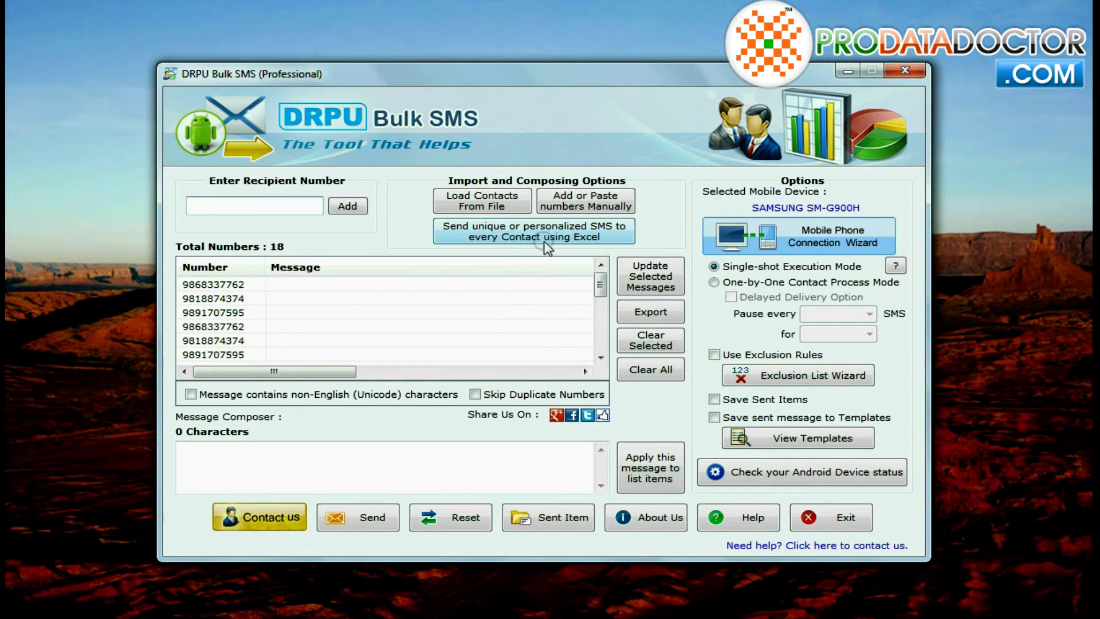
{"action": "left_click", "coordinate": [503, 378]}
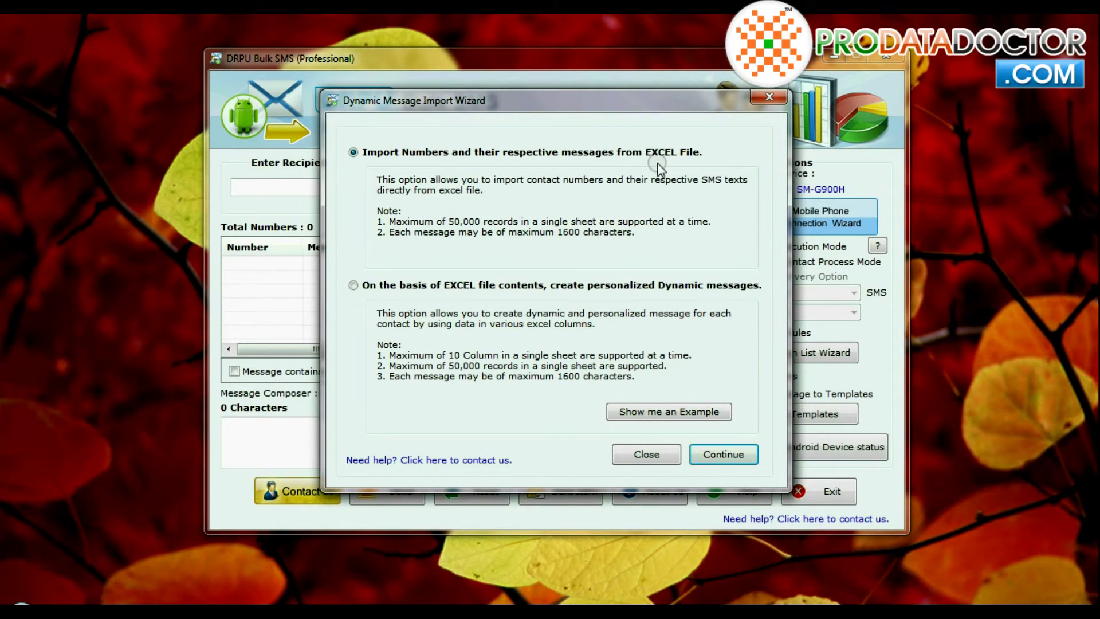
Step: Import Class_Message.xlsx Sheet1, mapping Parent's Phone as numbers and Message to Parents as messages
{"action": "left_click", "coordinate": [723, 454]}
{"action": "left_click", "coordinate": [716, 252]}
{"action": "left_click", "coordinate": [514, 198]}
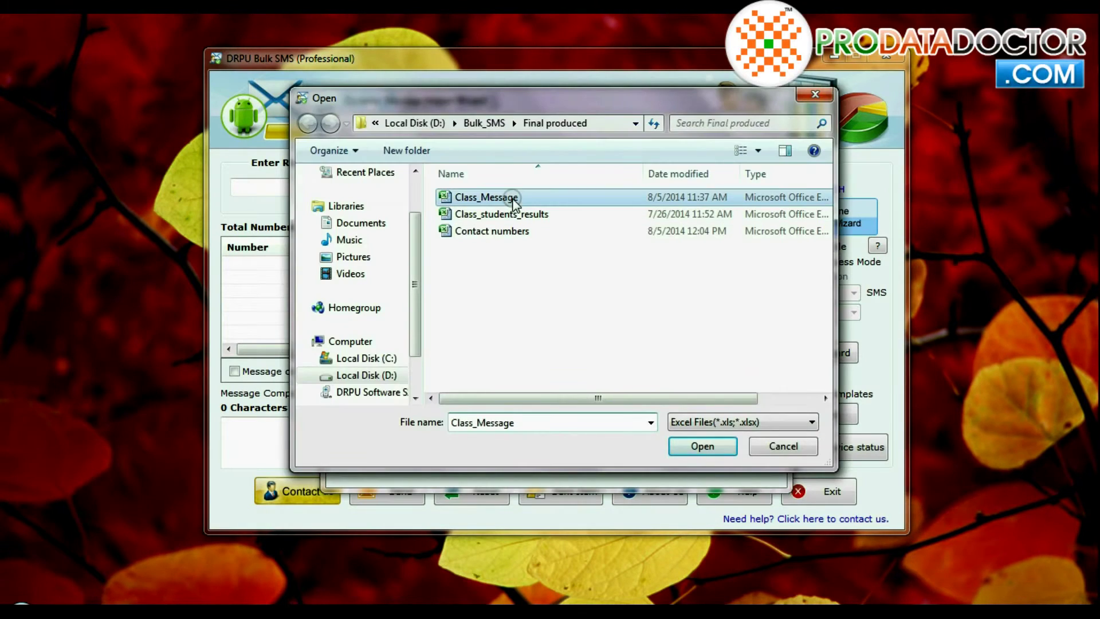
{"action": "left_click", "coordinate": [702, 447]}
{"action": "left_click", "coordinate": [617, 285]}
{"action": "left_click", "coordinate": [597, 316]}
{"action": "left_click", "coordinate": [613, 317]}
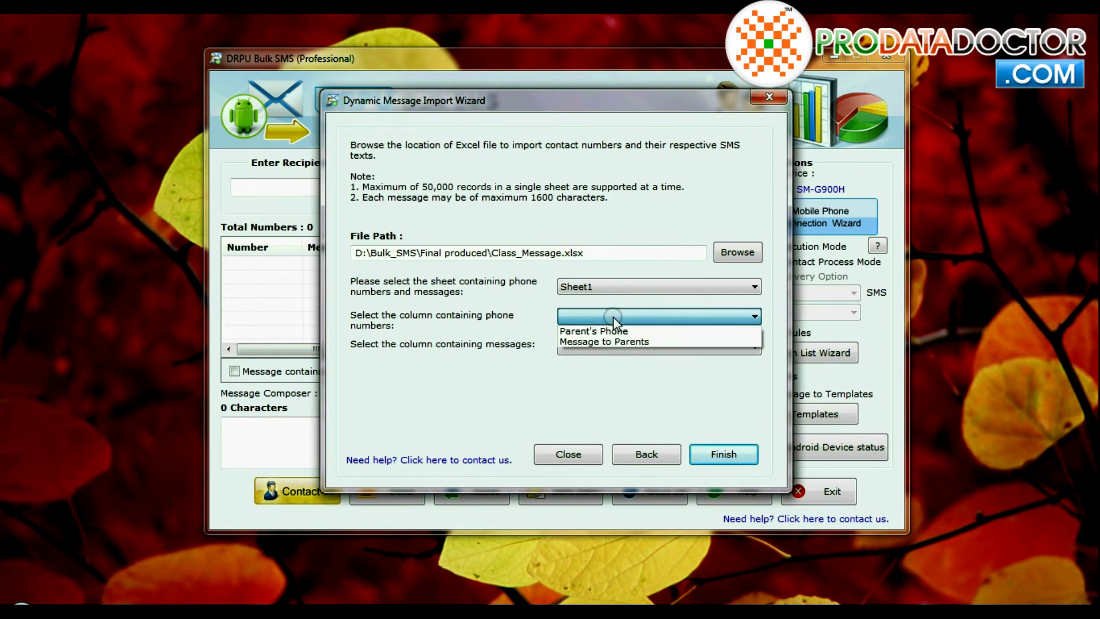
{"action": "left_click", "coordinate": [613, 328]}
{"action": "left_click", "coordinate": [614, 347]}
{"action": "left_click", "coordinate": [609, 374]}
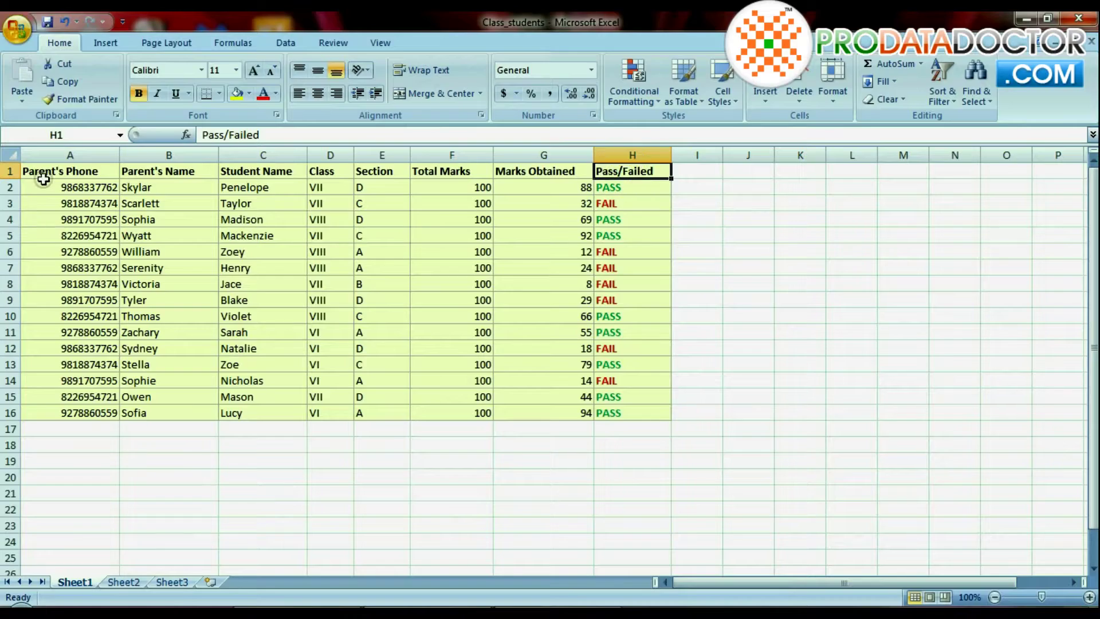
Step: Load Class_students.xlsx Sheet1 for personalized messages, with Parent's Phone as the mobile number column
{"action": "left_click_drag", "start_coordinate": [86, 187], "coordinate": [635, 411]}
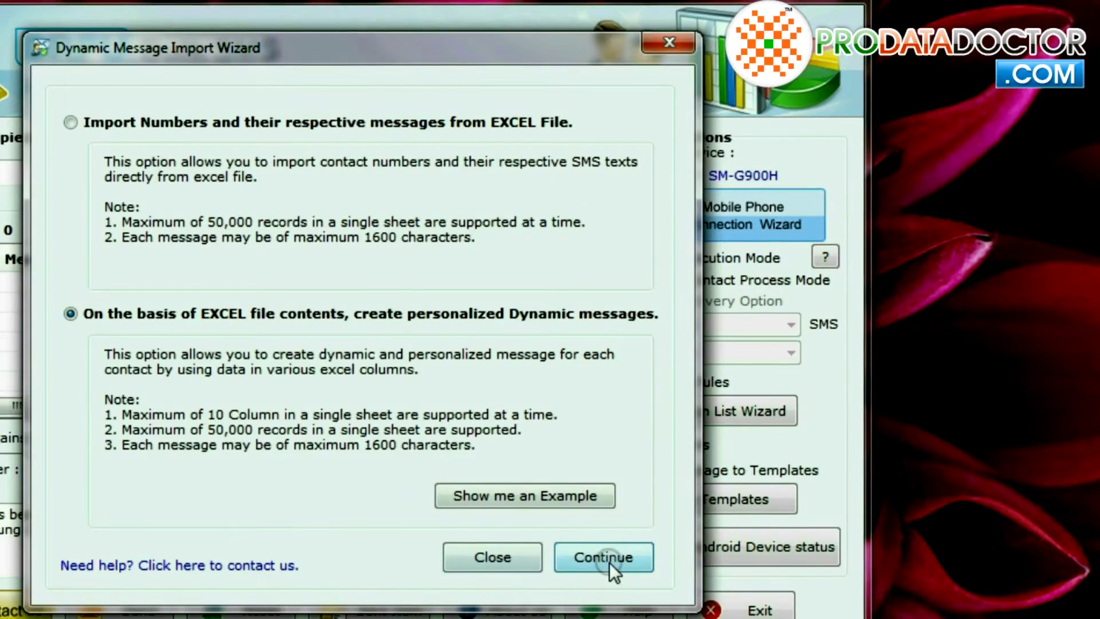
{"action": "left_click", "coordinate": [608, 559]}
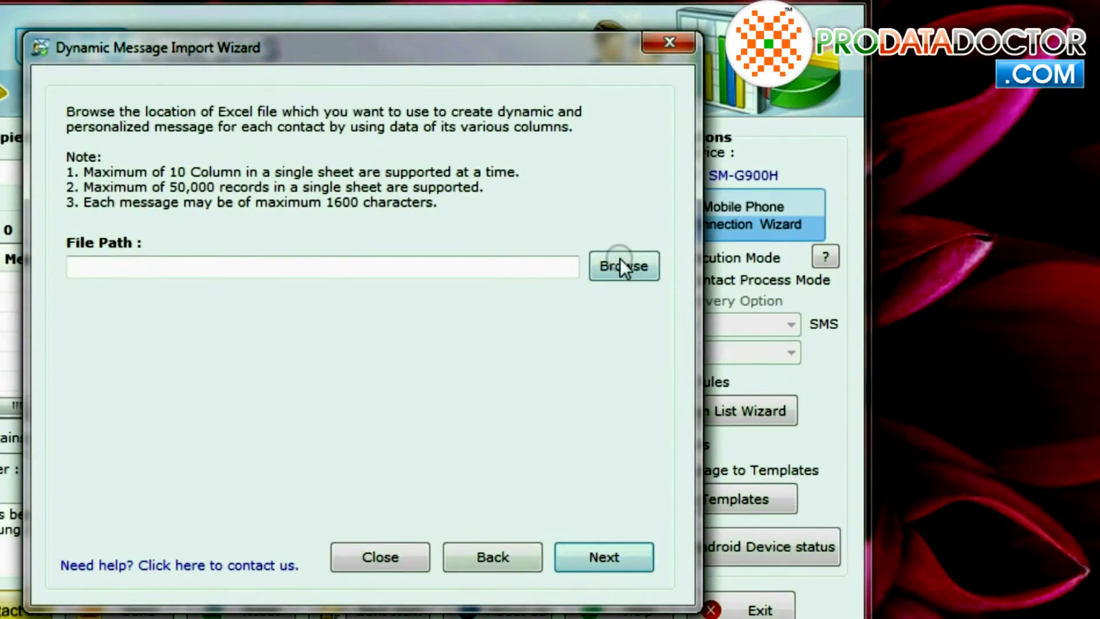
{"action": "left_click", "coordinate": [619, 262]}
{"action": "left_click", "coordinate": [258, 189]}
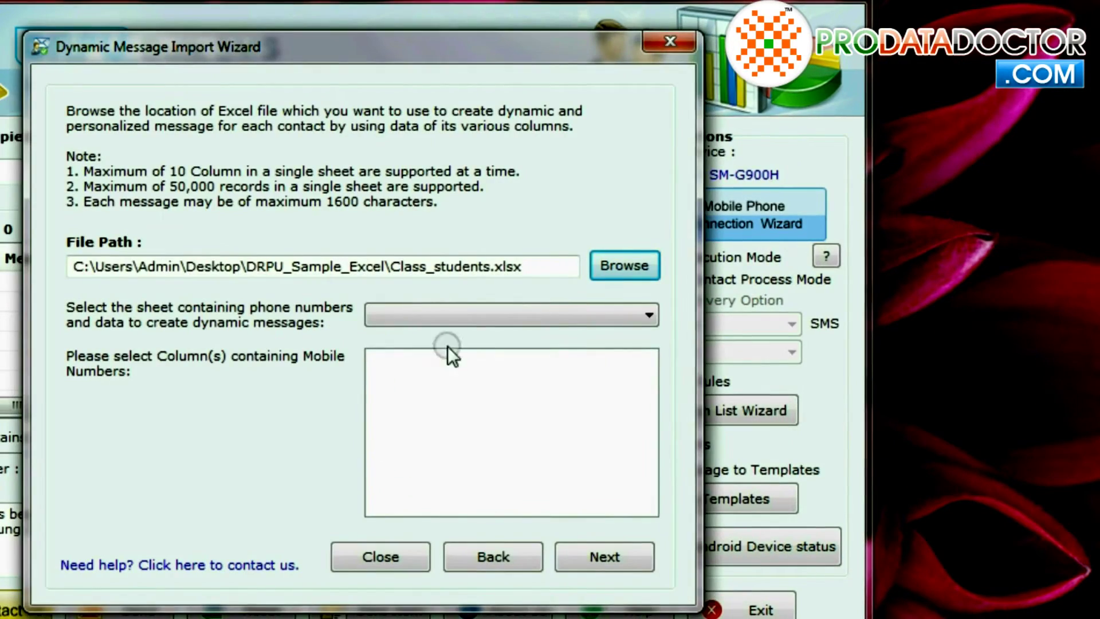
{"action": "left_click", "coordinate": [450, 315]}
{"action": "left_click", "coordinate": [424, 335]}
{"action": "left_click", "coordinate": [384, 362]}
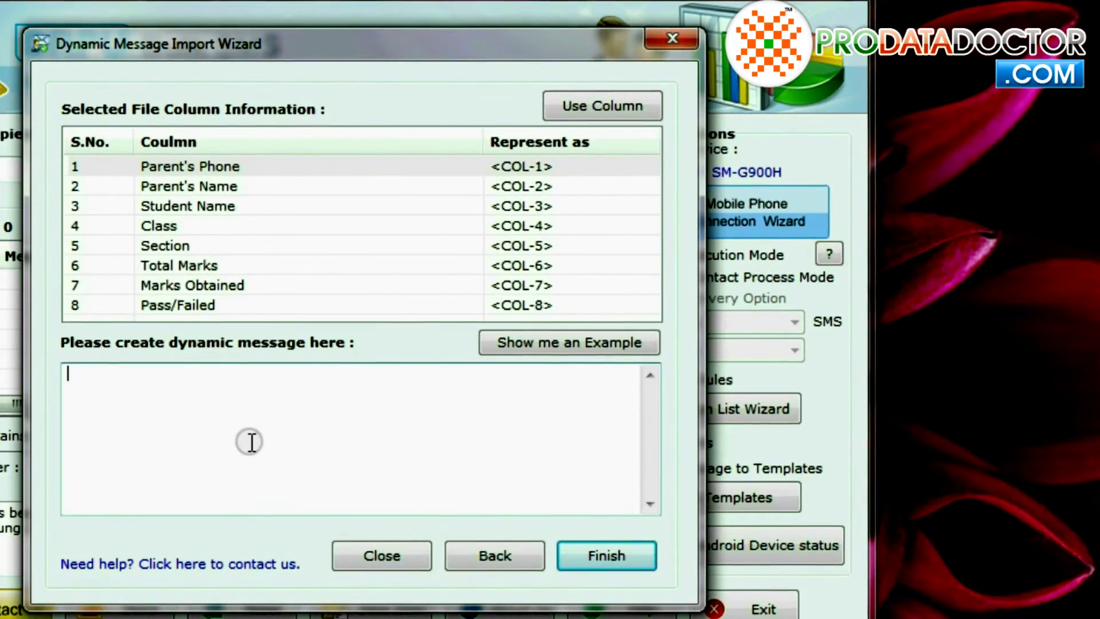
Step: Compose the message template with Parent's Name and Student Name tags and generate all messages
{"action": "double_click", "coordinate": [522, 186]}
{"action": "type", "text": ","}
{"action": "double_click", "coordinate": [522, 206]}
{"action": "type", "text": "stu"}
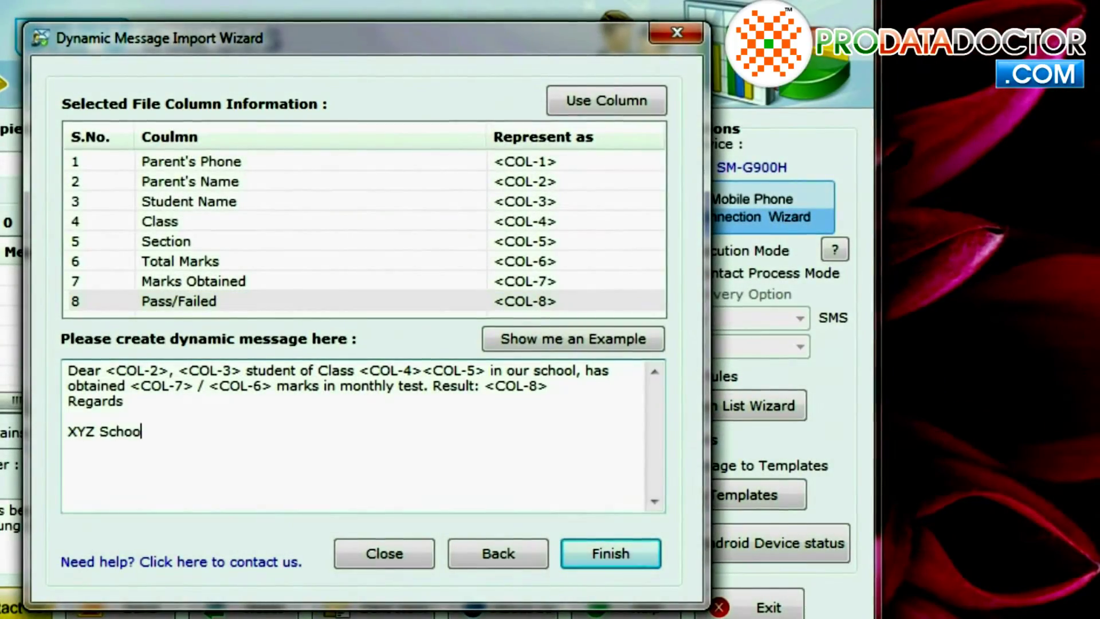
{"action": "type", "text": "l"}
{"action": "left_click", "coordinate": [582, 559]}
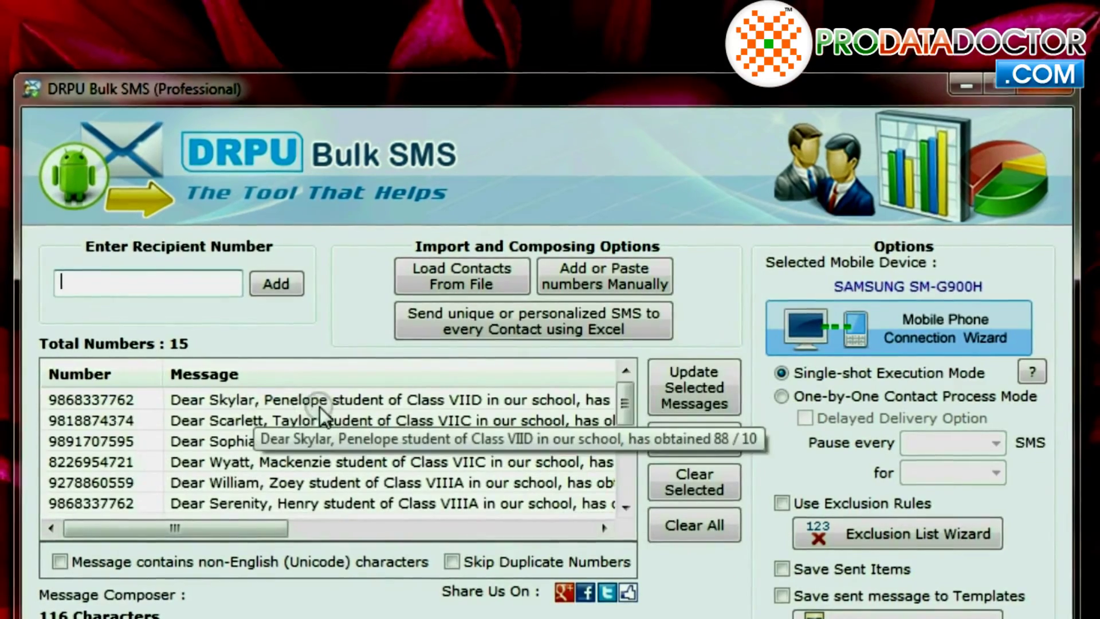
Step: Export the number and message list as 'created message' in the screen captured folder
{"action": "left_click", "coordinate": [320, 406]}
{"action": "left_click_drag", "start_coordinate": [189, 528], "coordinate": [340, 532]}
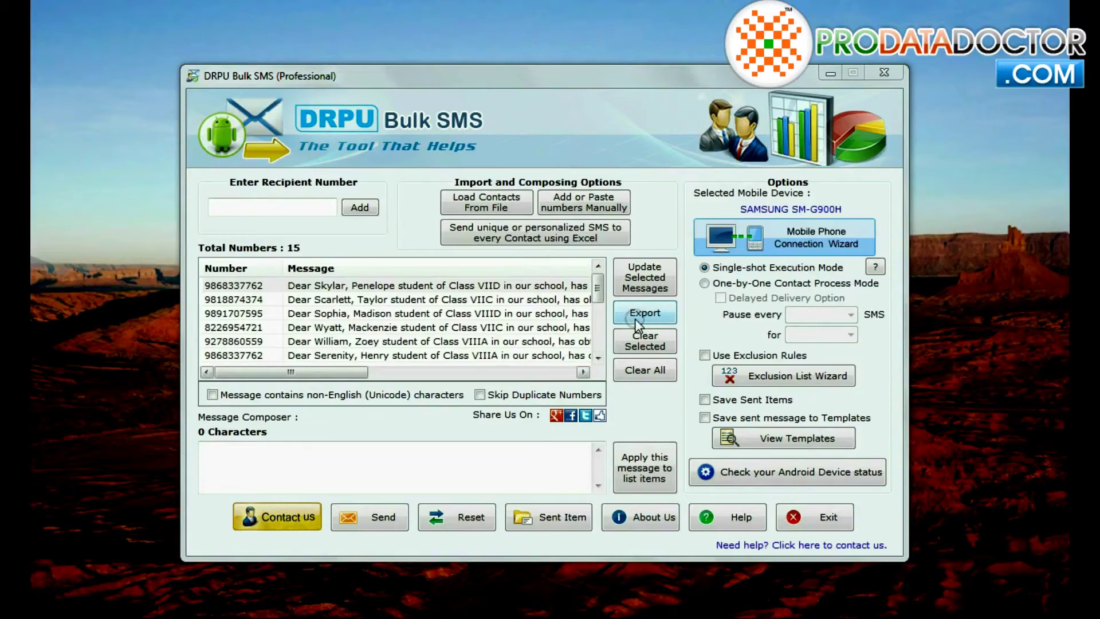
{"action": "left_click", "coordinate": [636, 315]}
{"action": "type", "text": "crea"}
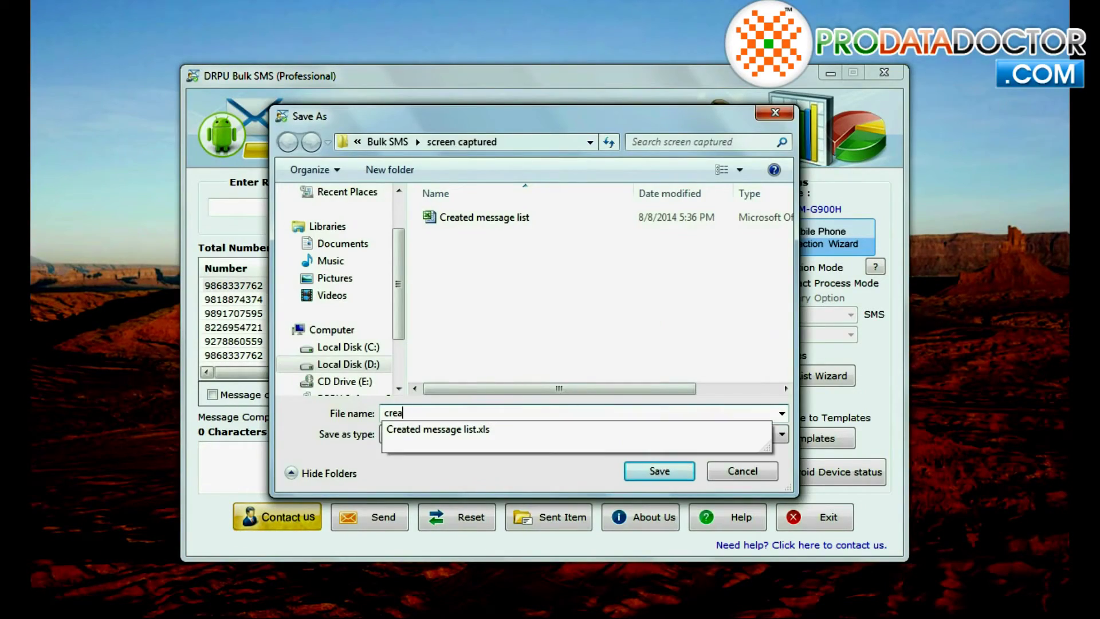
{"action": "type", "text": "ted message"}
{"action": "left_click", "coordinate": [658, 470]}
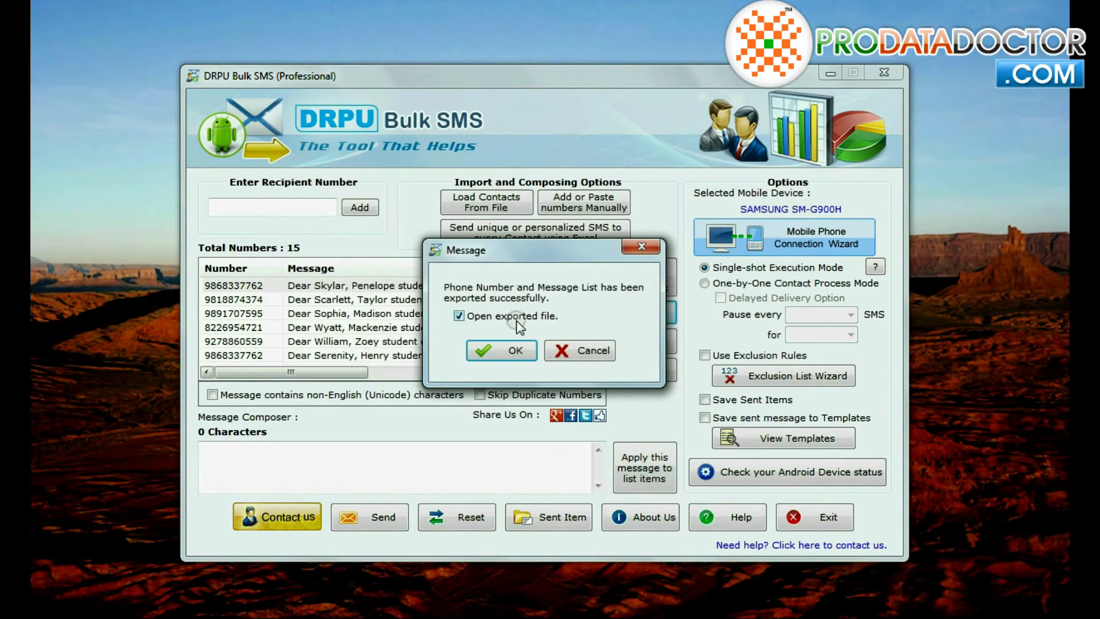
Step: Open the exported 'created message' file in Excel, widen column A, and inspect cell B2
{"action": "left_click", "coordinate": [515, 349]}
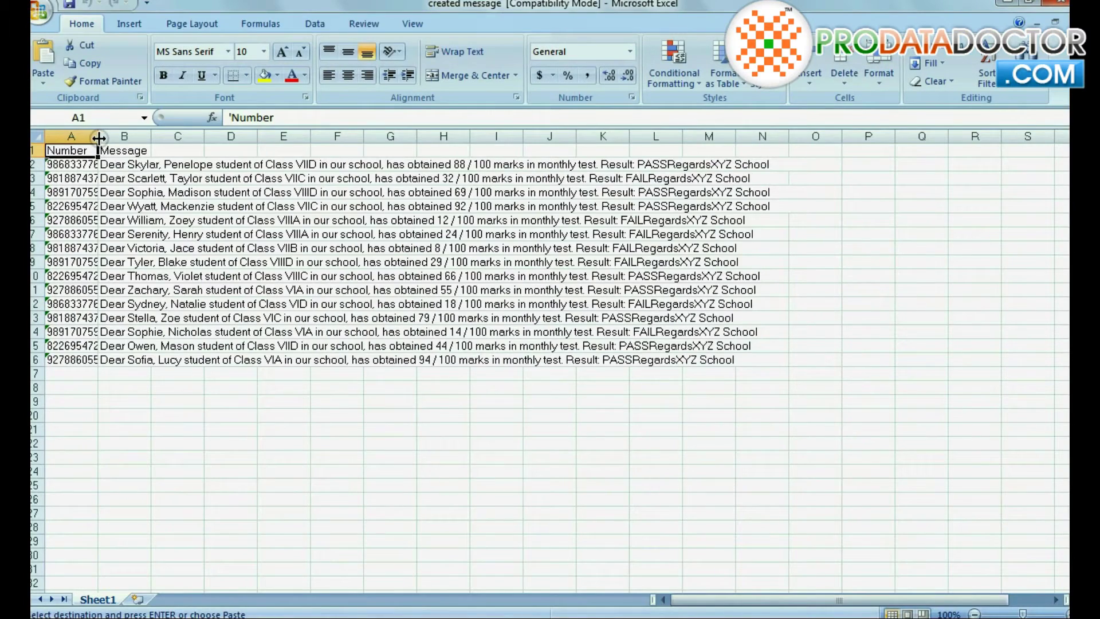
{"action": "left_click_drag", "start_coordinate": [98, 137], "coordinate": [131, 137]}
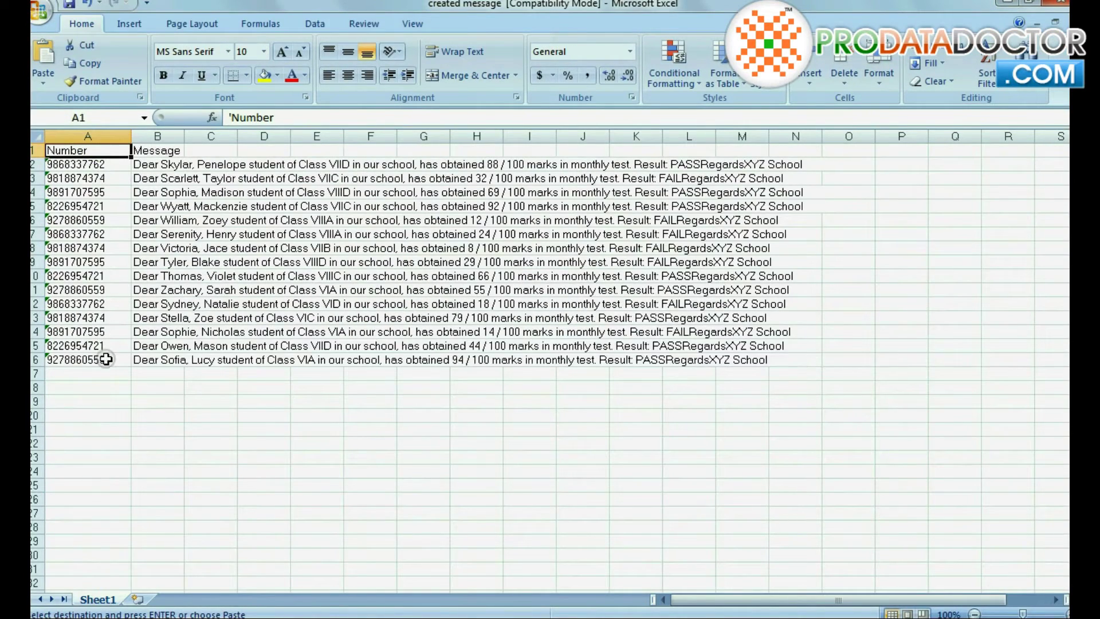
{"action": "left_click", "coordinate": [151, 166]}
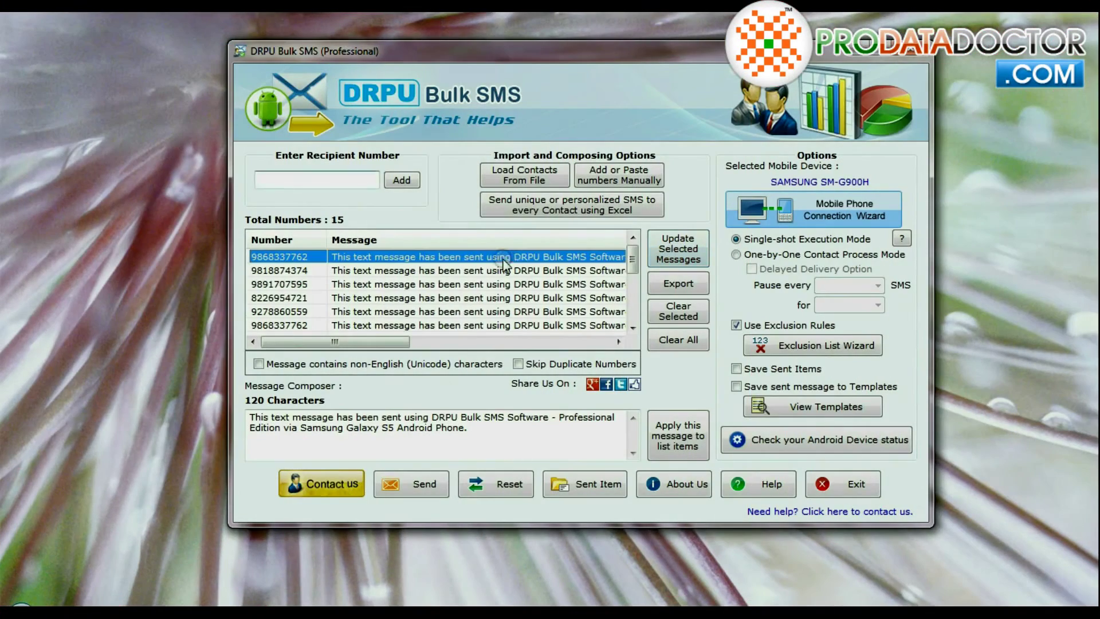
Step: Replace the first recipient's message with a new text starting 'This message'
{"action": "left_click", "coordinate": [670, 252]}
{"action": "left_click", "coordinate": [458, 361]}
{"action": "type", "text": "This message has been sent using DRPU Bulk SMS SOftware."}
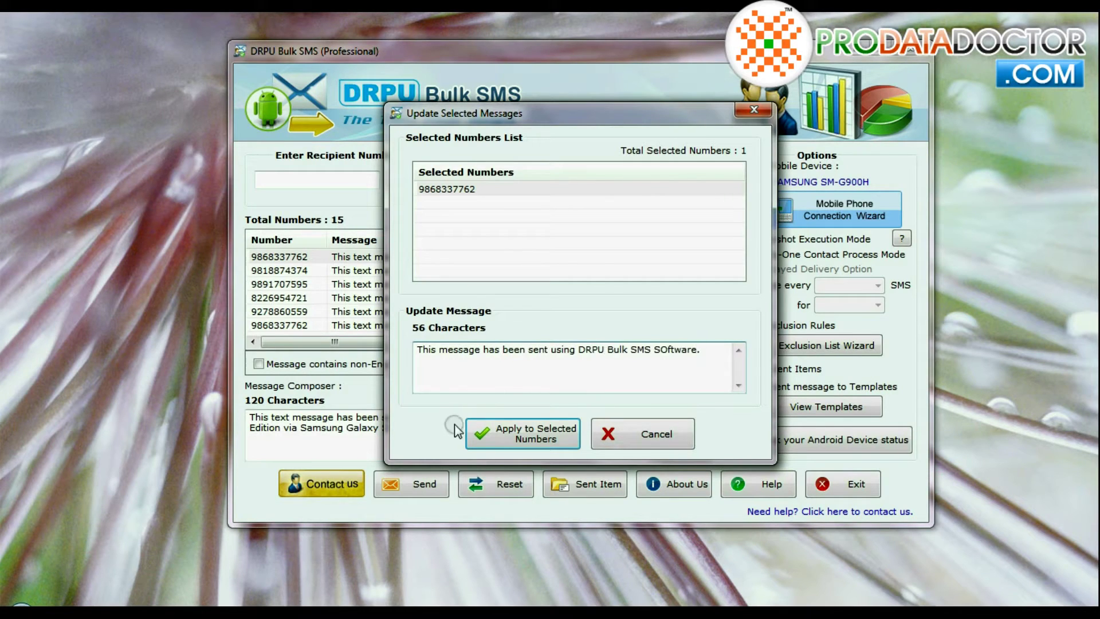
{"action": "left_click", "coordinate": [501, 434]}
{"action": "left_click", "coordinate": [678, 329]}
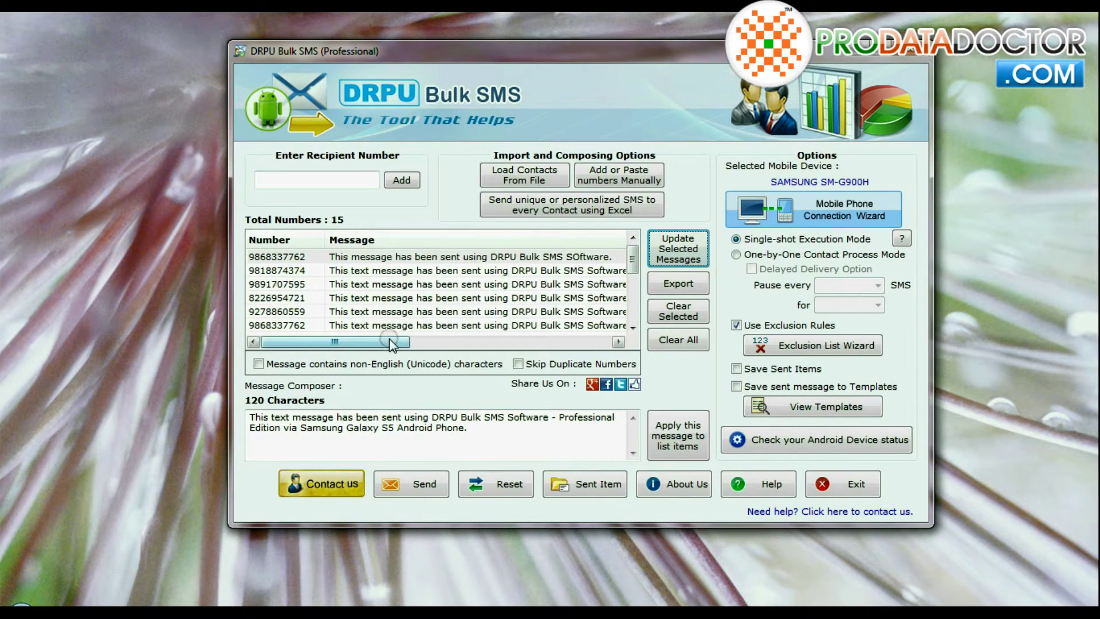
{"action": "left_click_drag", "start_coordinate": [393, 344], "coordinate": [442, 343]}
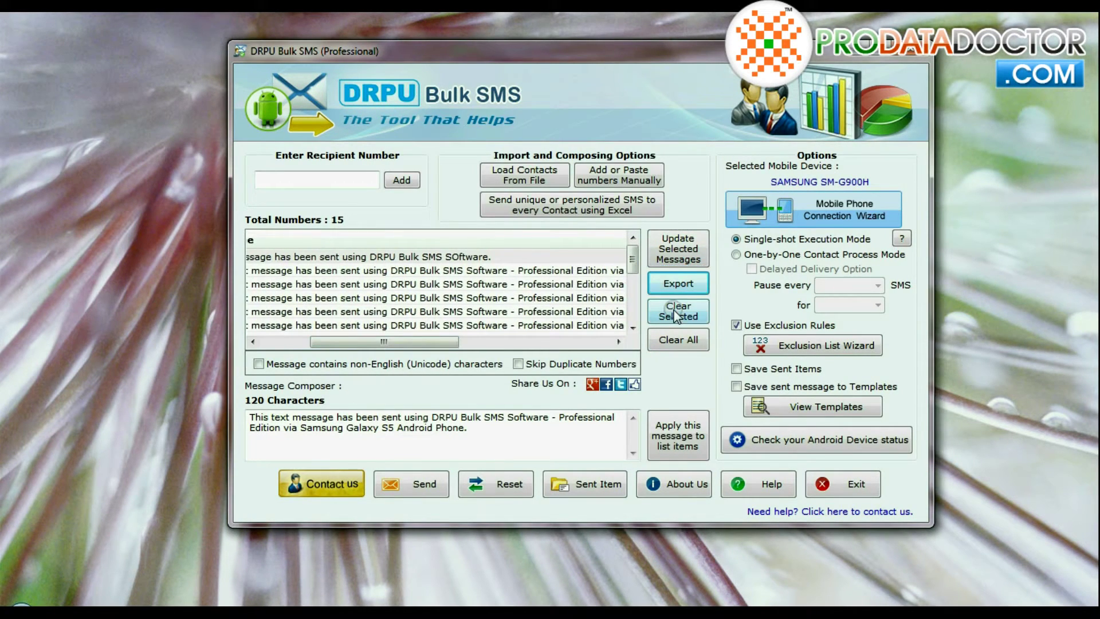
Step: Remove the first recipient so 14 numbers remain, and tick the Unicode option
{"action": "left_click", "coordinate": [467, 256]}
{"action": "left_click", "coordinate": [665, 315]}
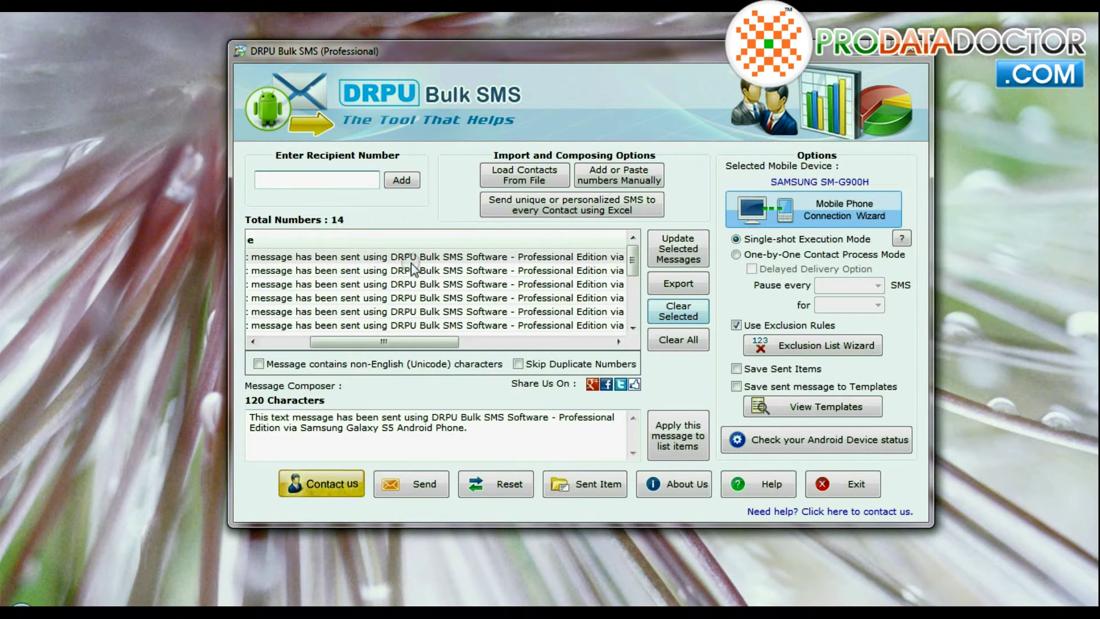
{"action": "left_click_drag", "start_coordinate": [395, 341], "coordinate": [346, 342]}
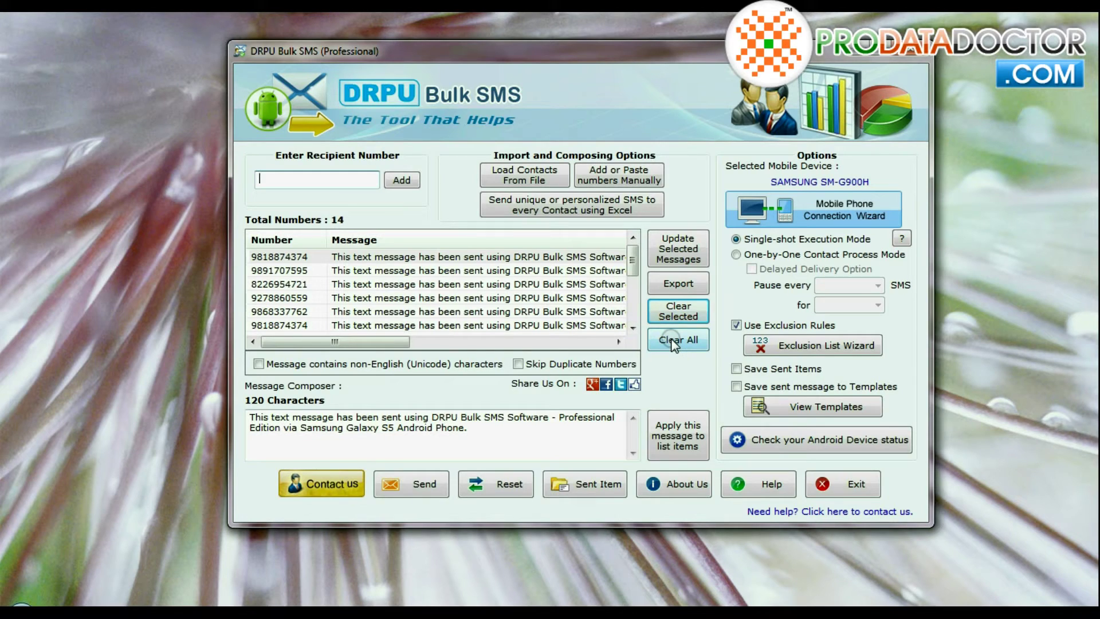
{"action": "left_click", "coordinate": [258, 364]}
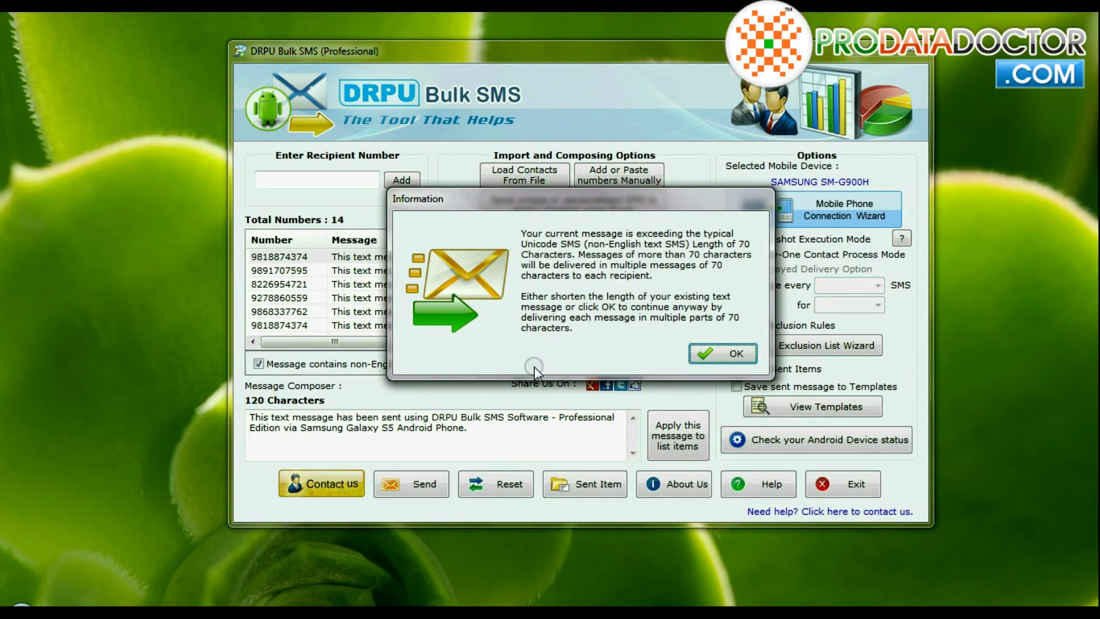
Step: Dismiss the Unicode length warning and translate the message into Chinese (Simplified) in Google Translate
{"action": "left_click", "coordinate": [725, 359]}
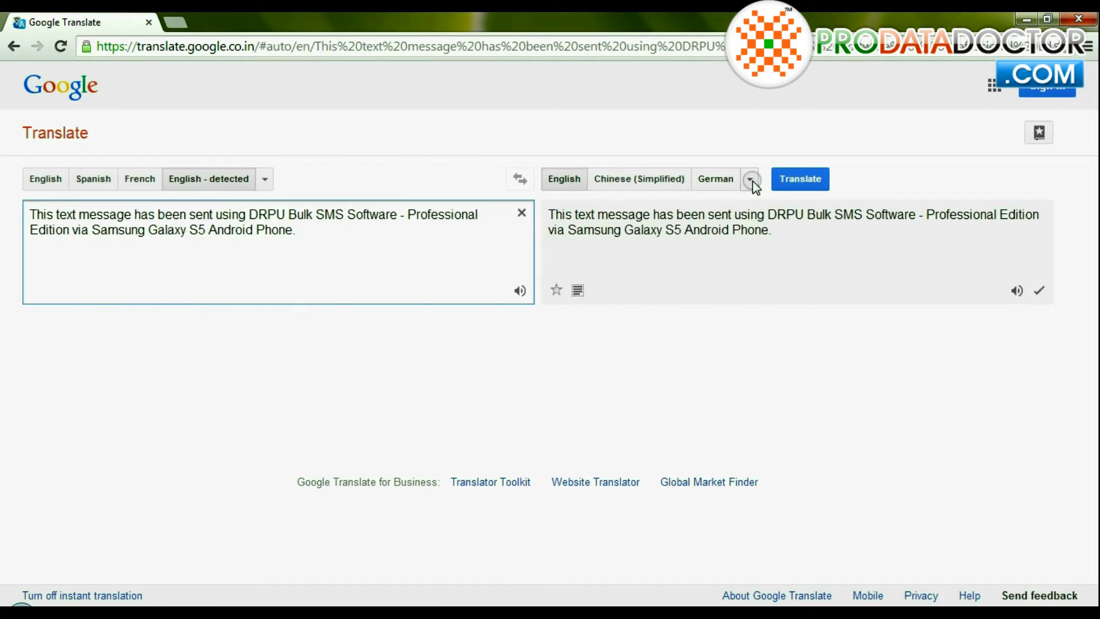
{"action": "left_click", "coordinate": [749, 178]}
{"action": "left_click", "coordinate": [289, 229]}
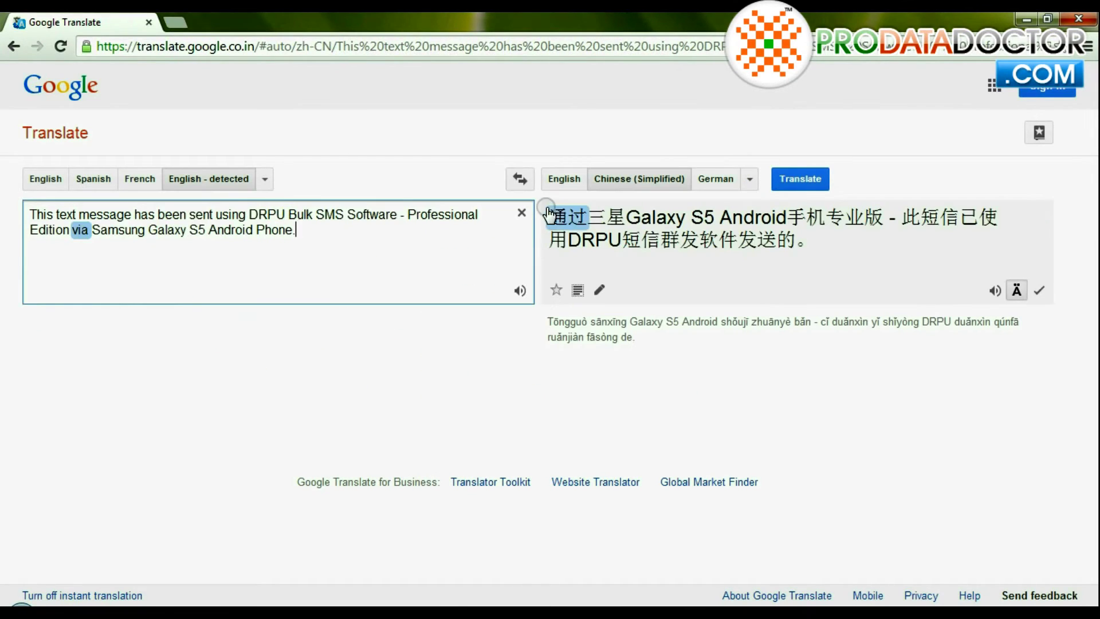
{"action": "triple_click", "coordinate": [548, 221]}
{"action": "key", "text": "ctrl+c"}
Step: Paste the Chinese translation into Message Composer, apply it to all list items, and skip duplicate numbers
{"action": "key", "text": "alt+Tab"}
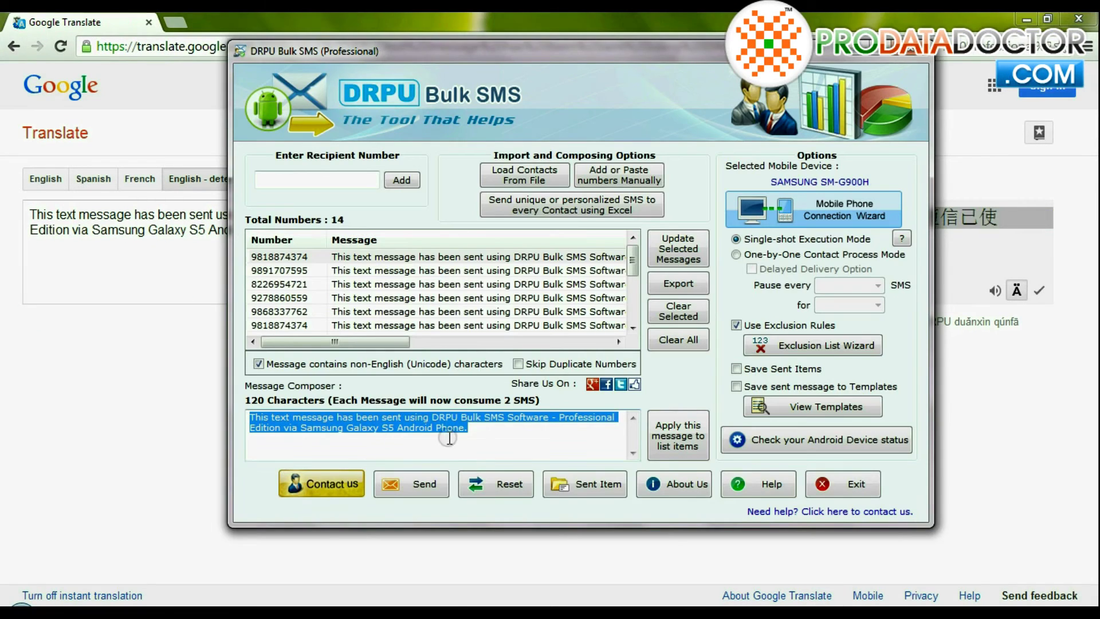
{"action": "left_click", "coordinate": [460, 437]}
{"action": "key", "text": "ctrl+a"}
{"action": "key", "text": "ctrl+v"}
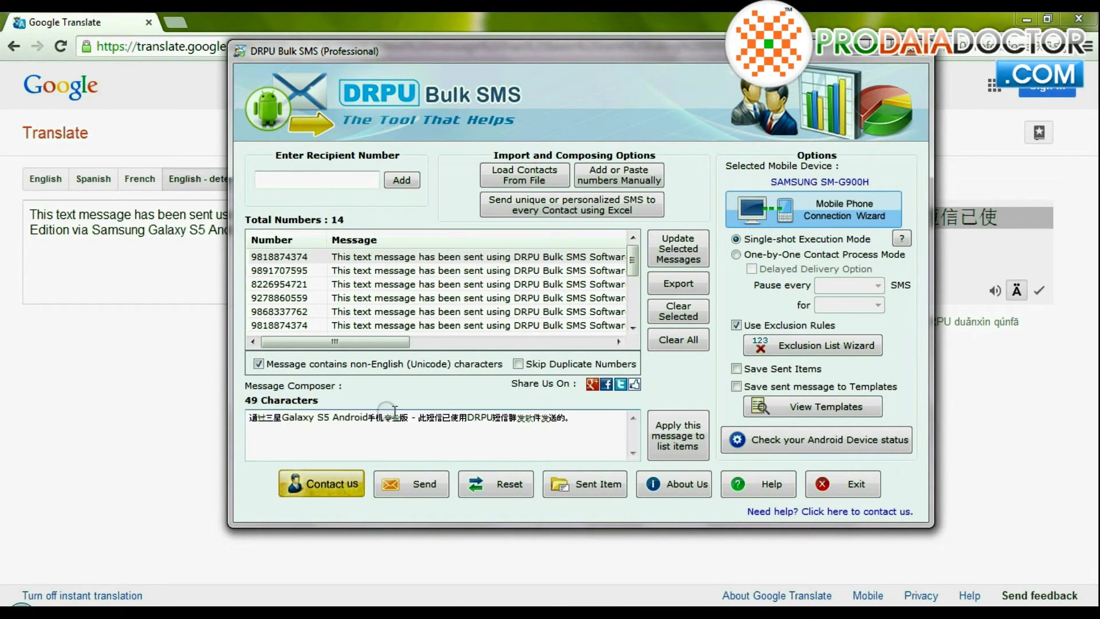
{"action": "left_click", "coordinate": [673, 444]}
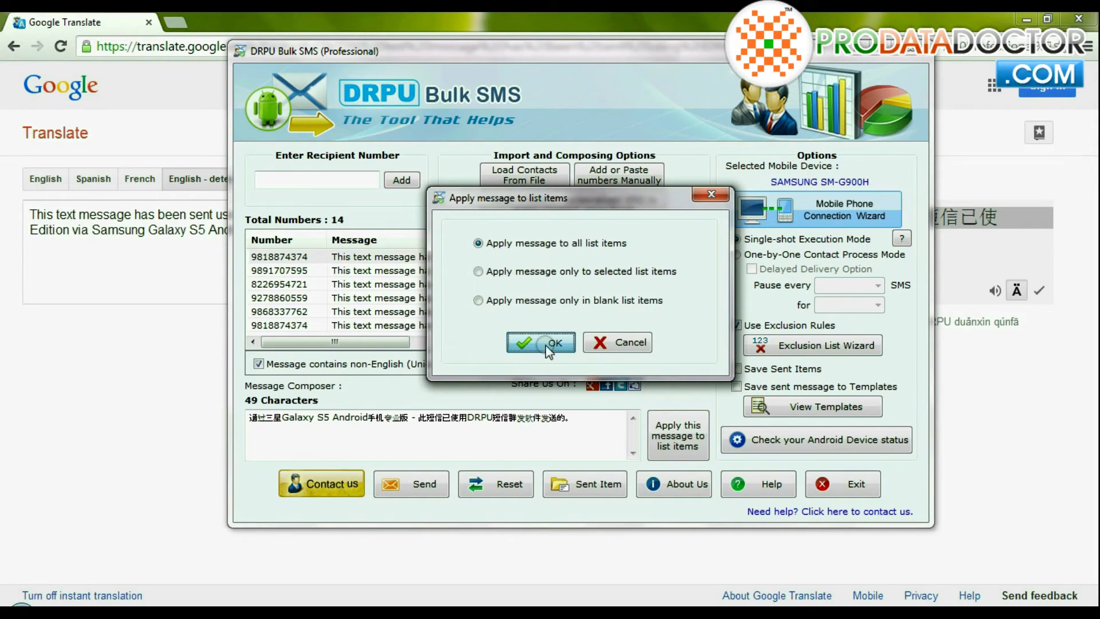
{"action": "left_click", "coordinate": [523, 342]}
{"action": "left_click", "coordinate": [643, 344]}
{"action": "left_click", "coordinate": [518, 364]}
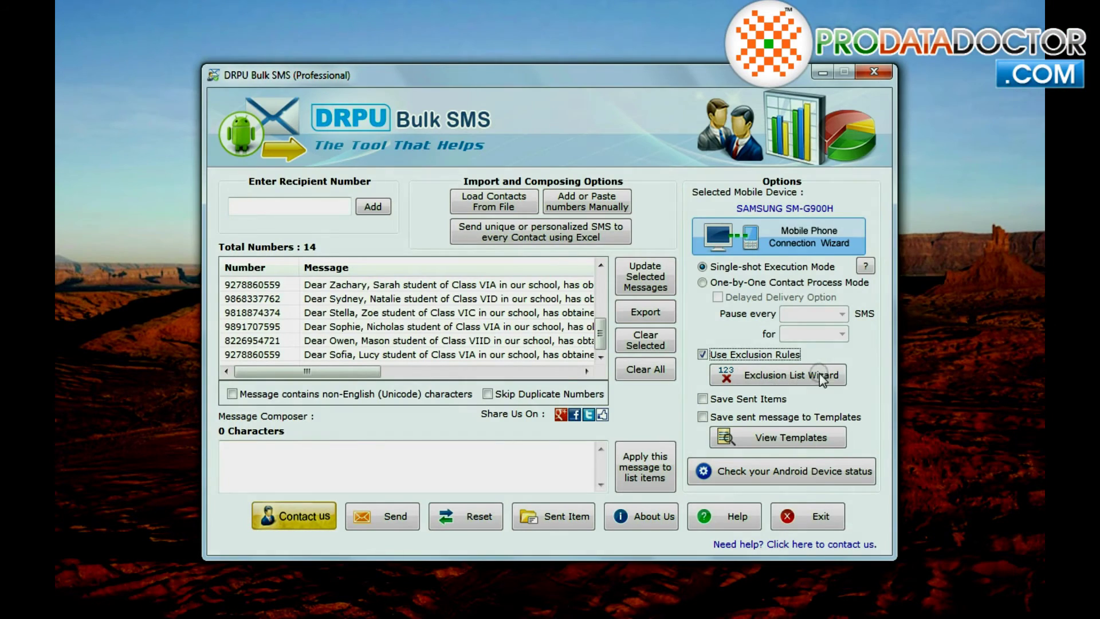
Step: Create the 'User unsubscribe for Daily Alerts' exclusion list and load its five numbers from the contact file
{"action": "left_click", "coordinate": [819, 373]}
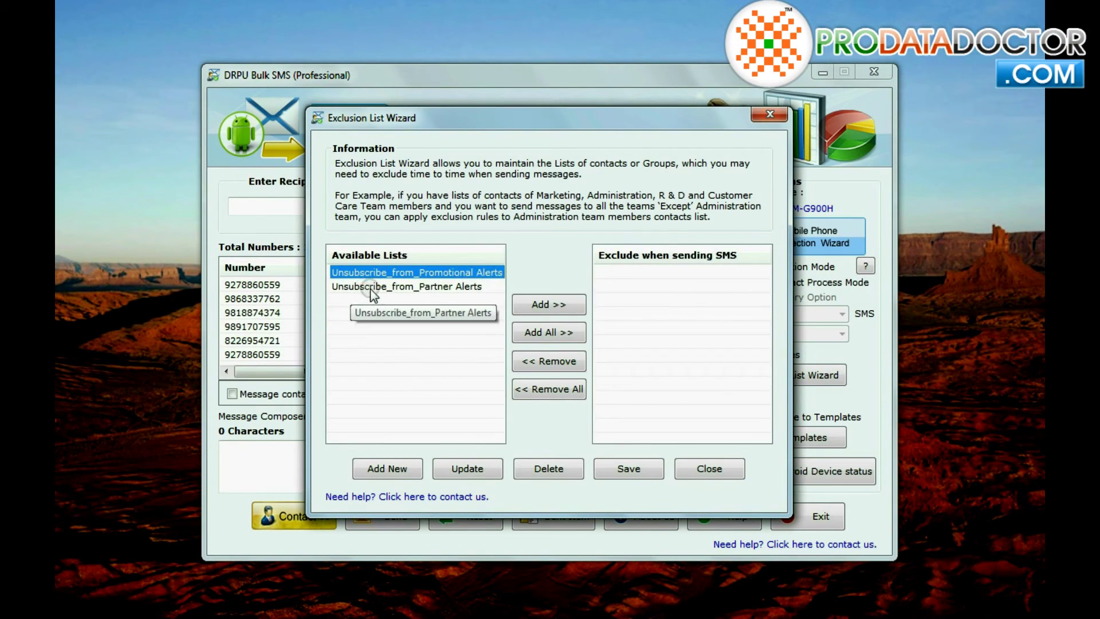
{"action": "left_click", "coordinate": [362, 476]}
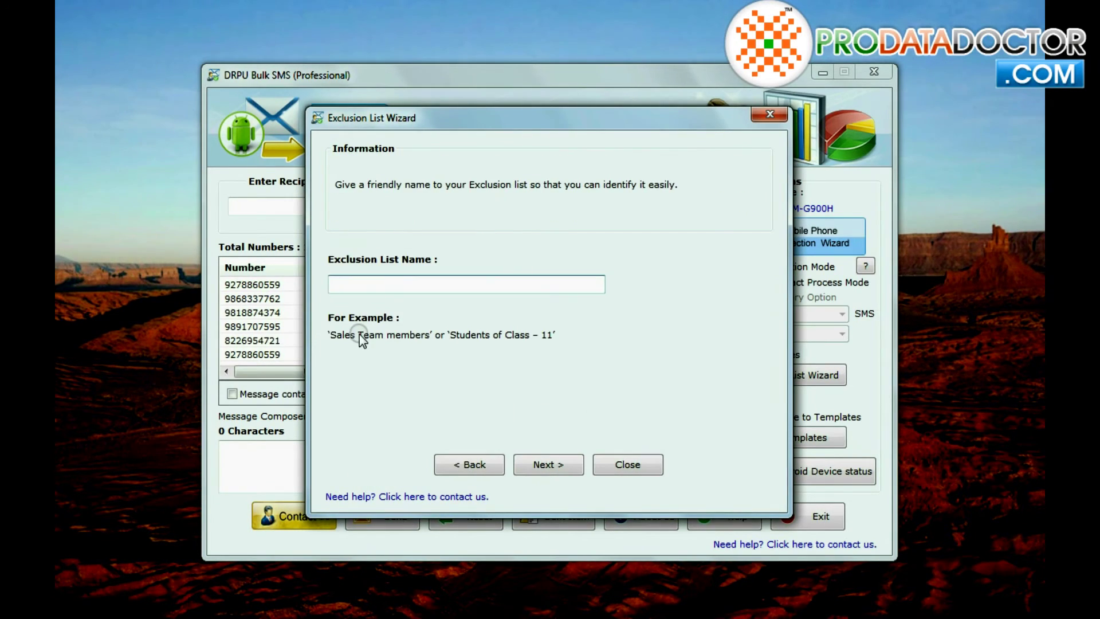
{"action": "type", "text": "User unsubscribe for Daily Alerts"}
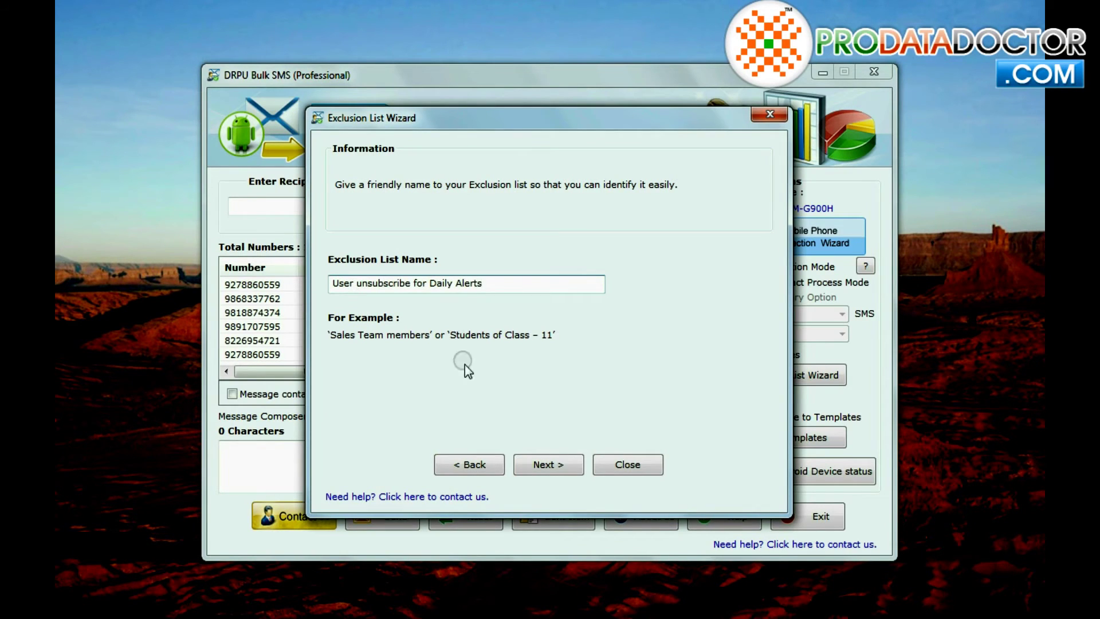
{"action": "left_click", "coordinate": [535, 461]}
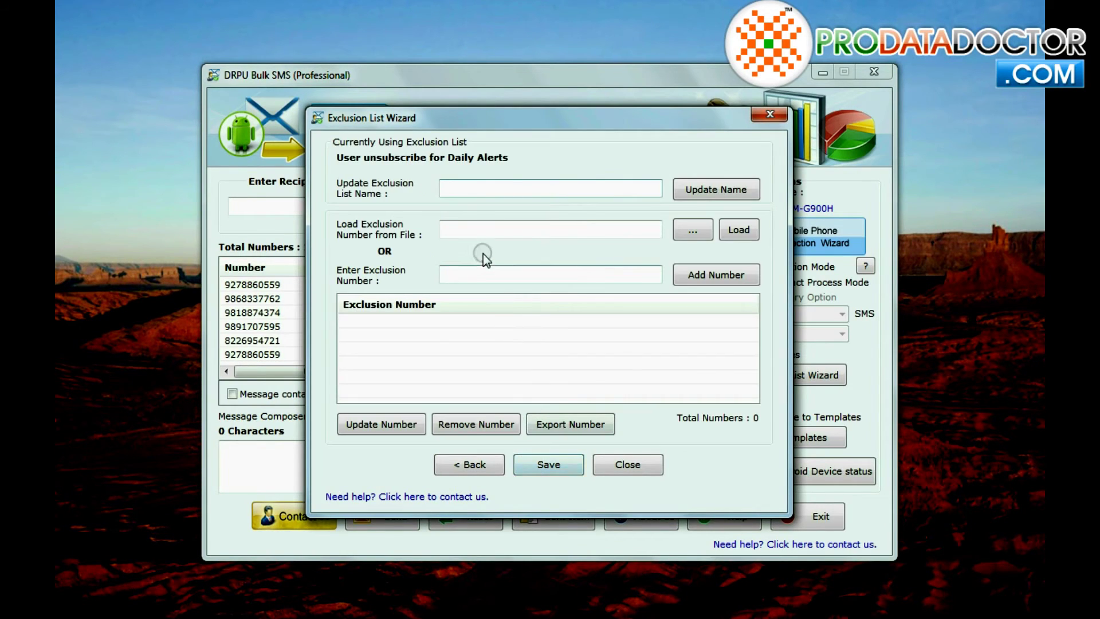
{"action": "left_click", "coordinate": [679, 235]}
{"action": "left_click", "coordinate": [459, 232]}
{"action": "left_click", "coordinate": [659, 470]}
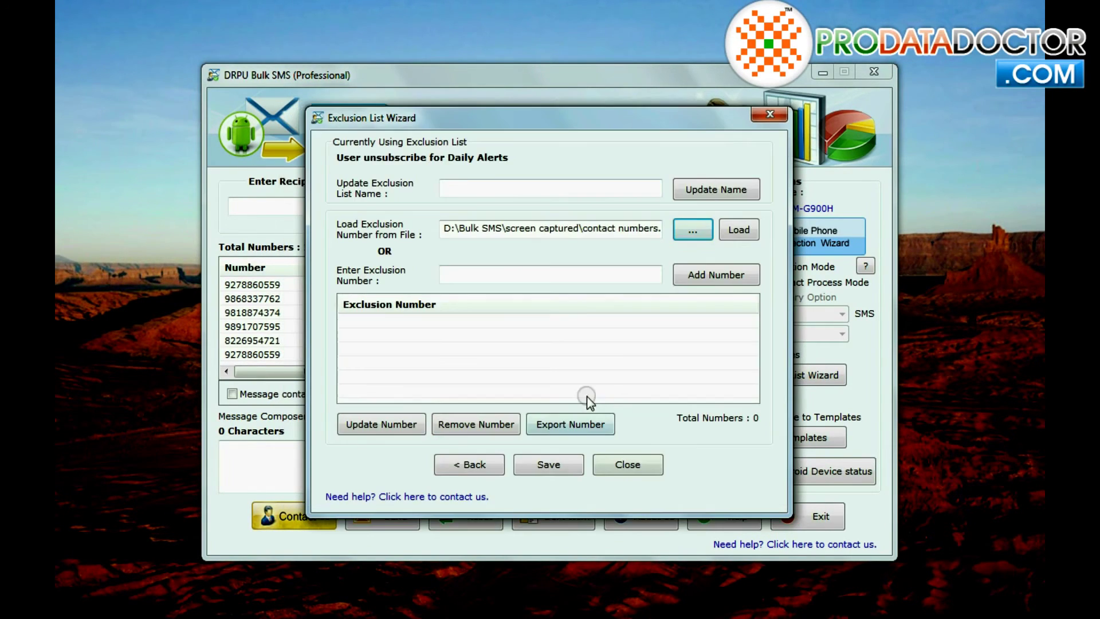
{"action": "left_click", "coordinate": [736, 230]}
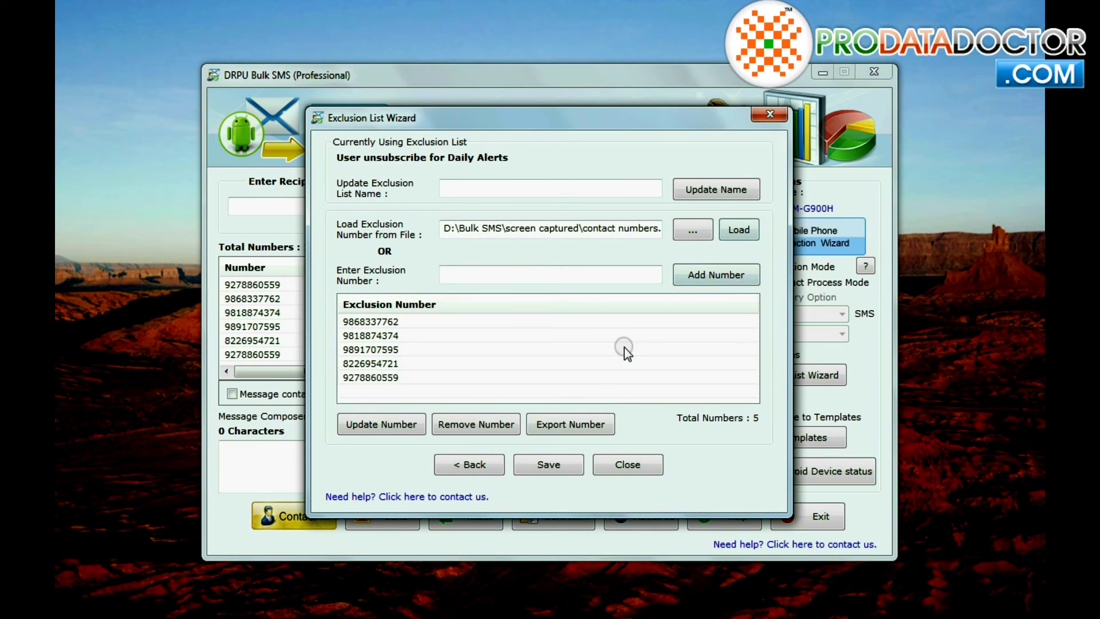
{"action": "left_click", "coordinate": [559, 468]}
{"action": "left_click", "coordinate": [543, 358]}
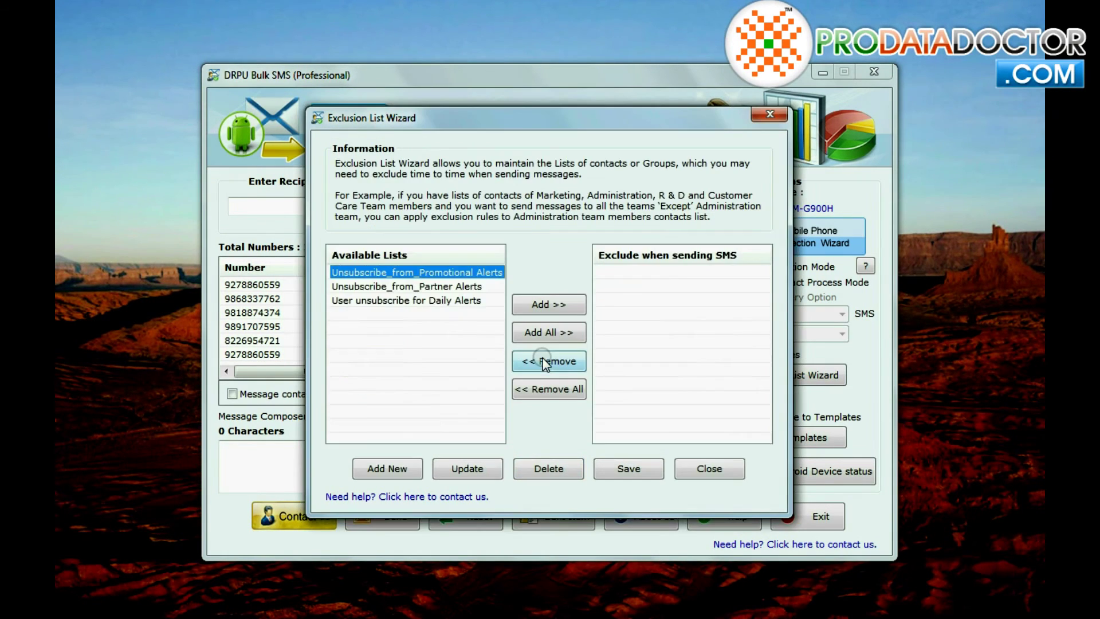
Step: Move the 'User unsubscribe for Daily Alerts' list into the excluded lists and save the choice
{"action": "left_click", "coordinate": [425, 289]}
{"action": "left_click", "coordinate": [413, 301]}
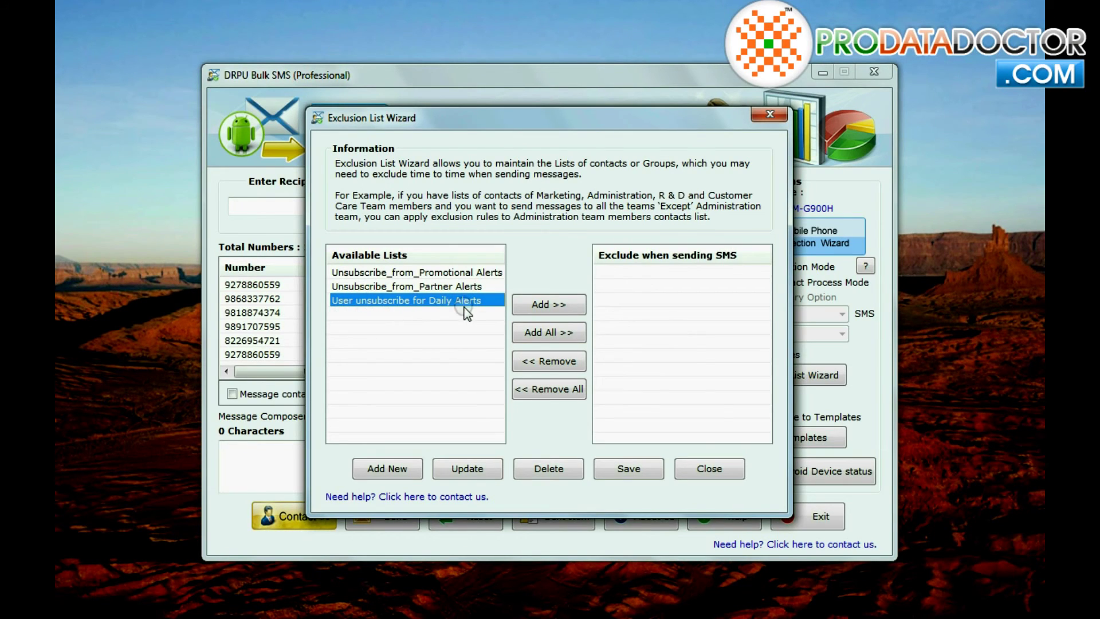
{"action": "left_click", "coordinate": [578, 303]}
{"action": "left_click", "coordinate": [613, 274]}
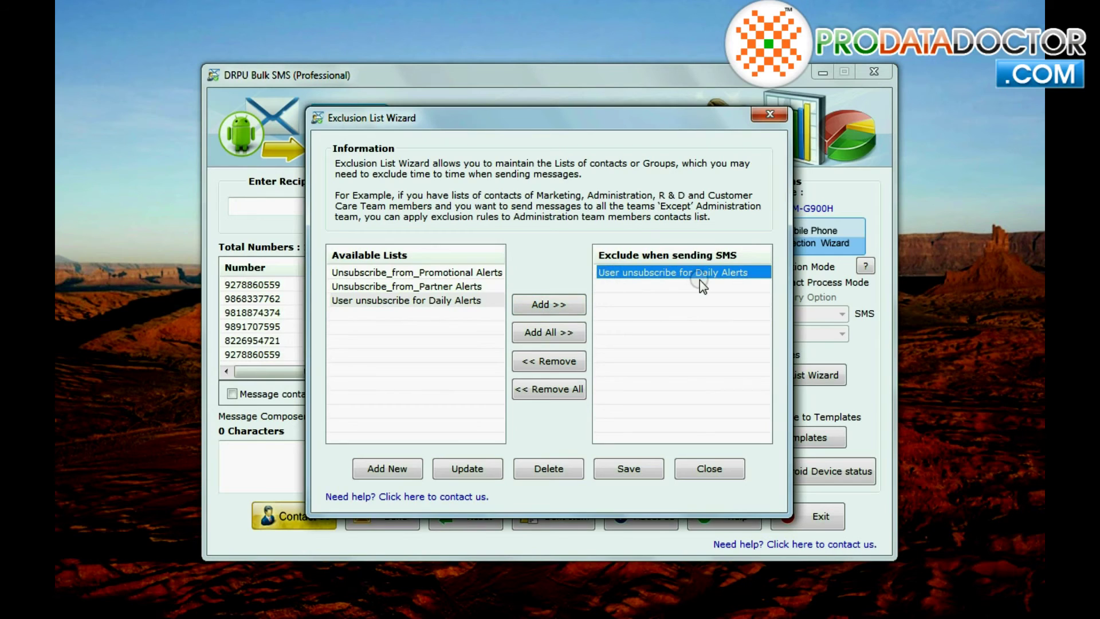
{"action": "left_click", "coordinate": [365, 303]}
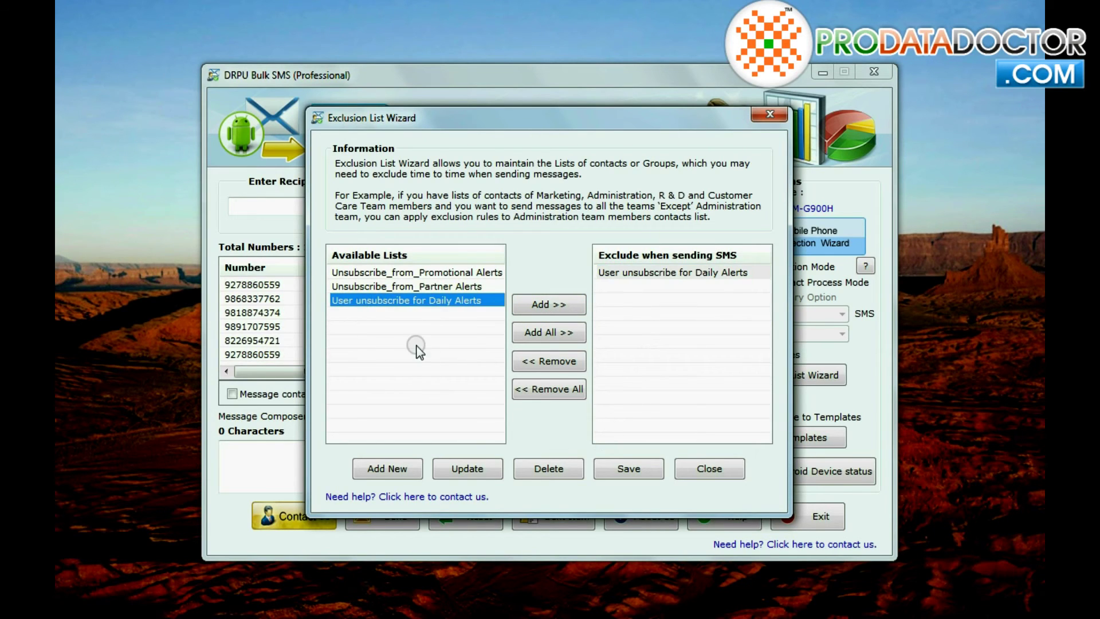
{"action": "left_click", "coordinate": [629, 466]}
{"action": "left_click", "coordinate": [547, 358]}
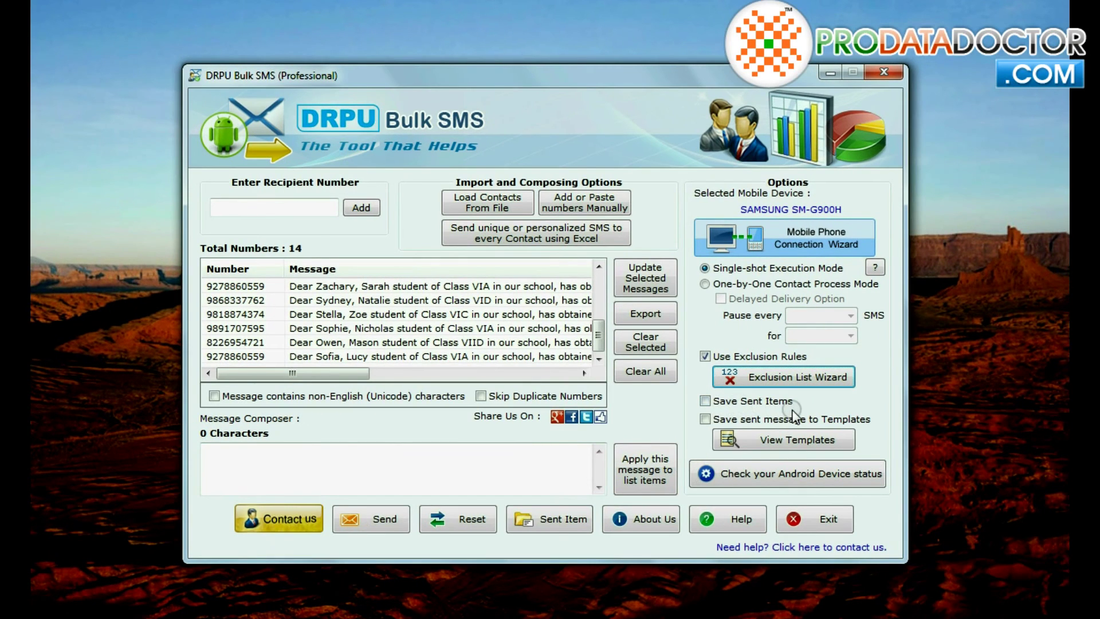
Step: Turn on Save Sent Items, send the bulk SMS, and acknowledge the 11-message completion notice
{"action": "left_click", "coordinate": [706, 401]}
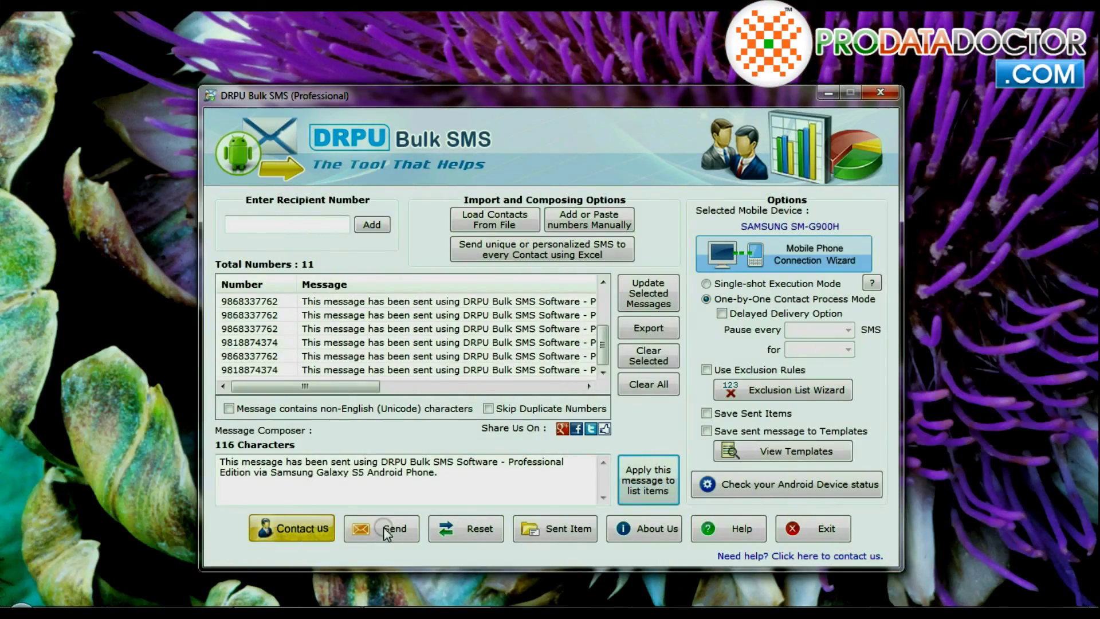
{"action": "left_click", "coordinate": [385, 530]}
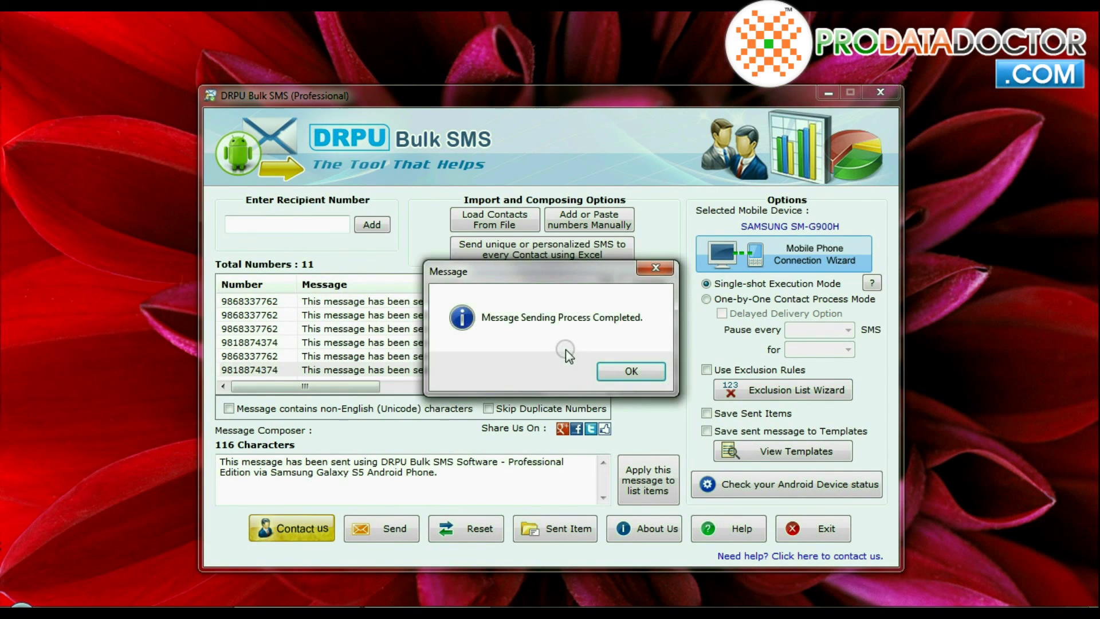
{"action": "left_click", "coordinate": [628, 373]}
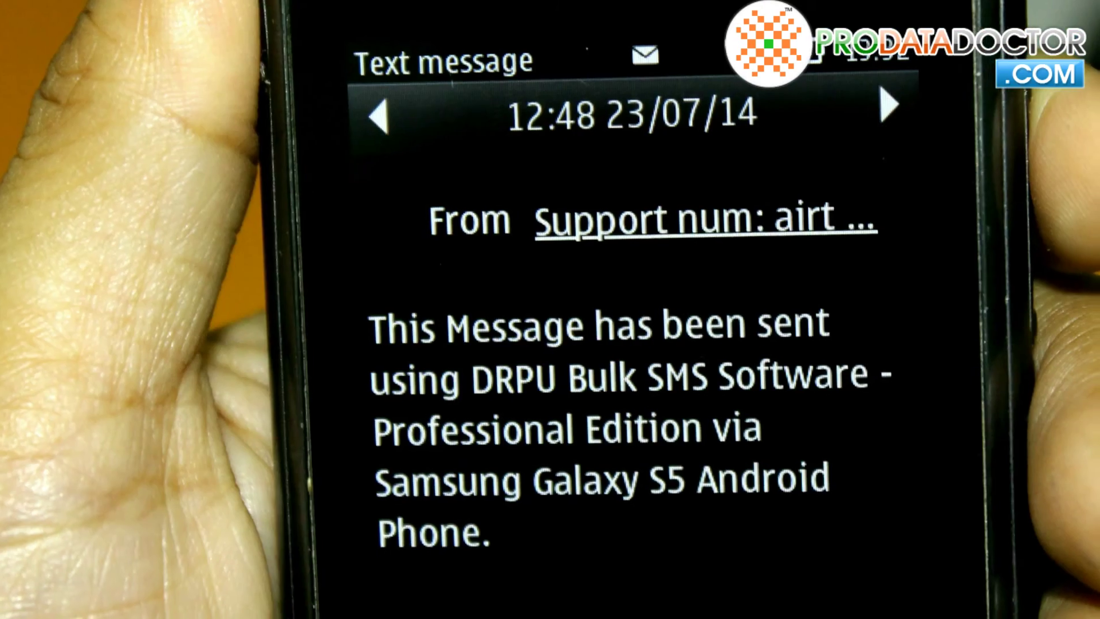